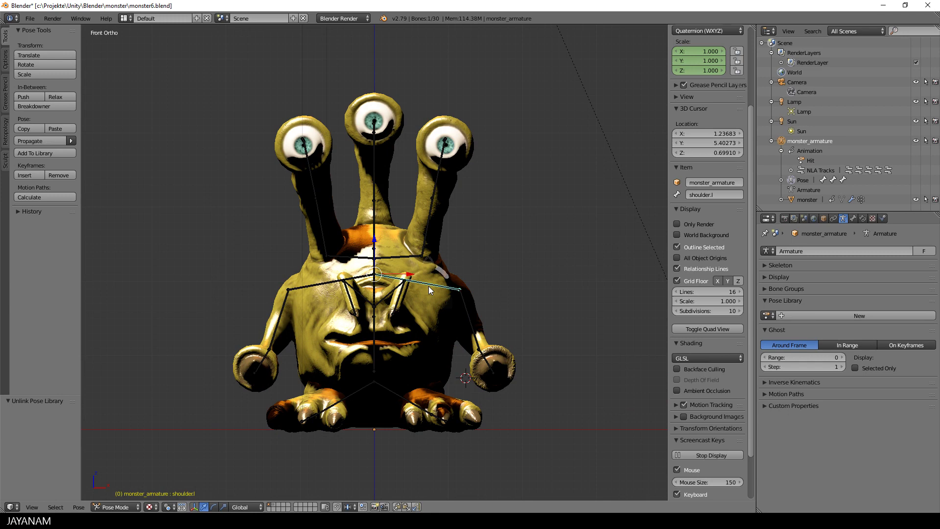
In Pose Mode, rotate the left upper arm bone outward by about 55° and paste the pose flipped onto the right arm
{"action": "key", "text": "ctrl+Tab"}
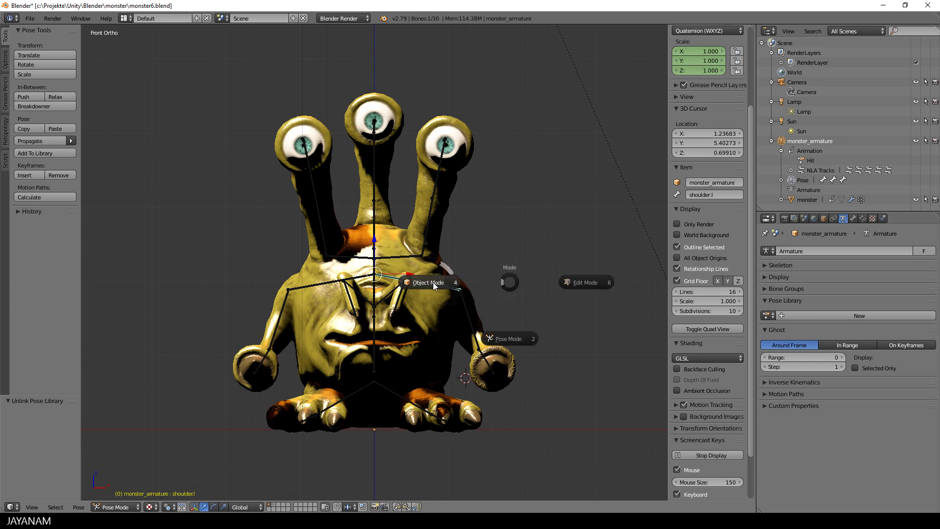
{"action": "left_click", "coordinate": [505, 338]}
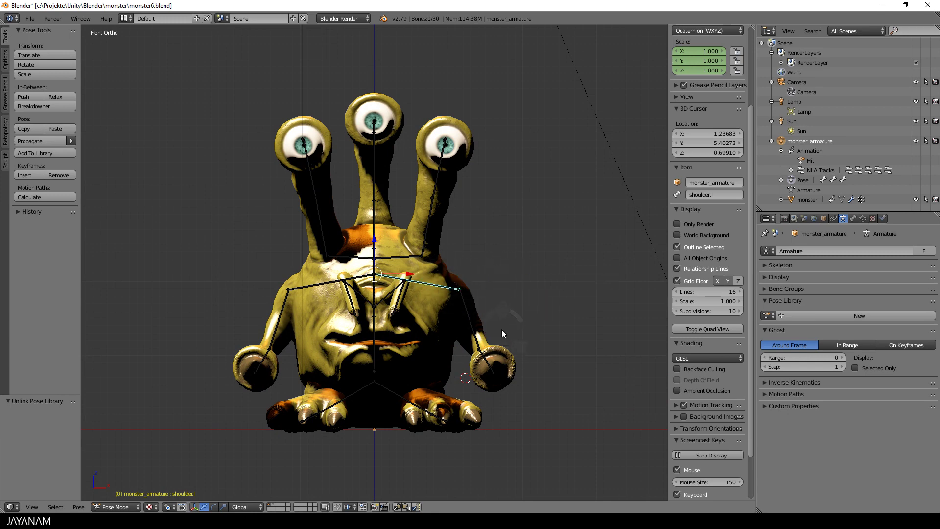
{"action": "right_click", "coordinate": [467, 308]}
{"action": "key", "text": "r"}
{"action": "left_click", "coordinate": [550, 221]}
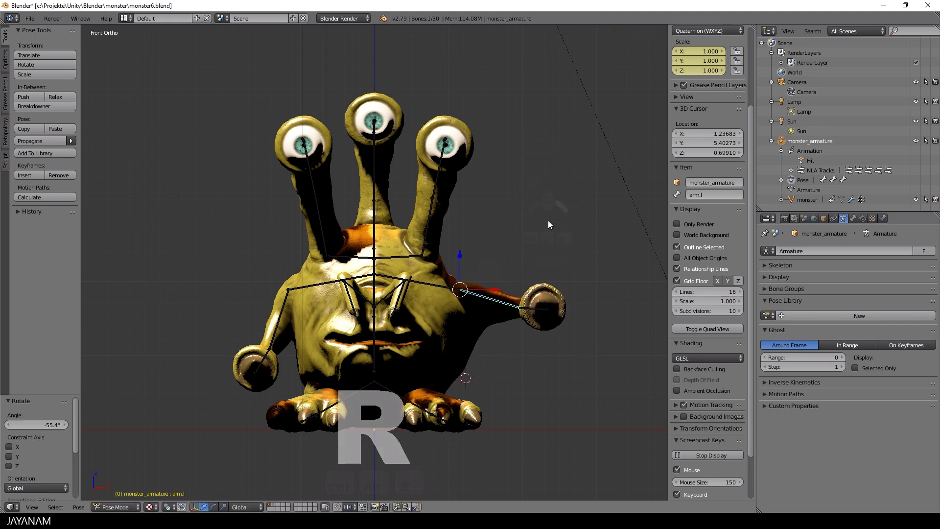
{"action": "left_click", "coordinate": [397, 507]}
{"action": "left_click", "coordinate": [416, 507]}
From above, rotate the left forearm outward and adjust the left upper arm so the arm extends sideways
{"action": "scroll", "coordinate": [492, 345], "scroll_direction": "down", "scroll_amount": 2}
{"action": "key", "text": "KP_7"}
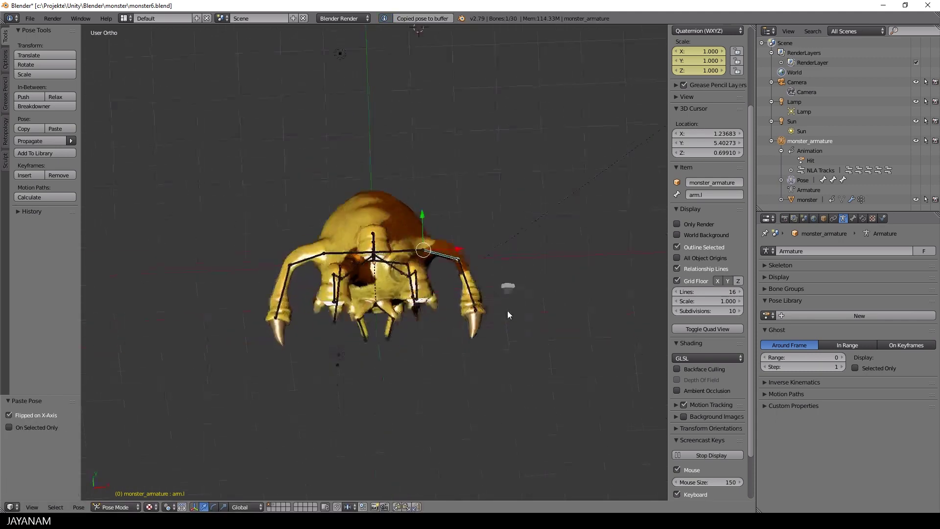
{"action": "right_click", "coordinate": [489, 289]}
{"action": "key", "text": "t"}
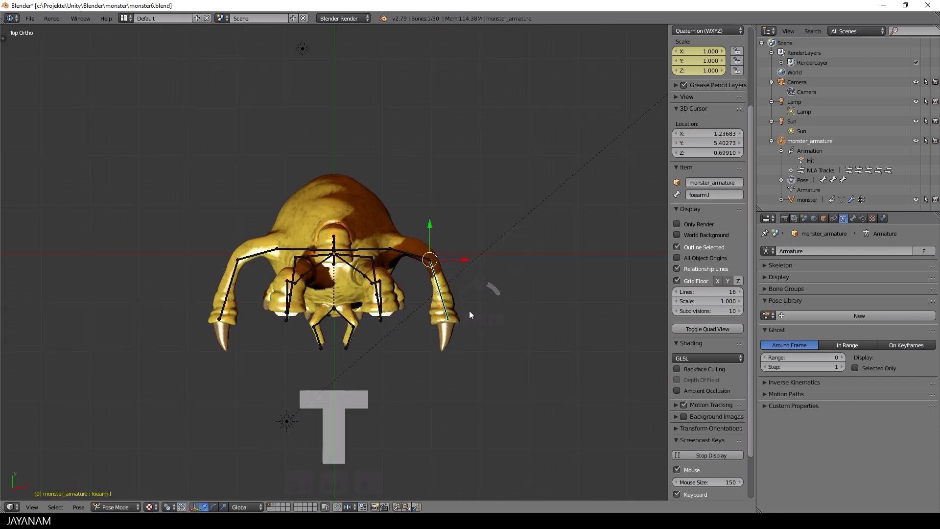
{"action": "key", "text": "r"}
{"action": "left_click", "coordinate": [498, 274]}
{"action": "right_click", "coordinate": [398, 254]}
{"action": "key", "text": "r"}
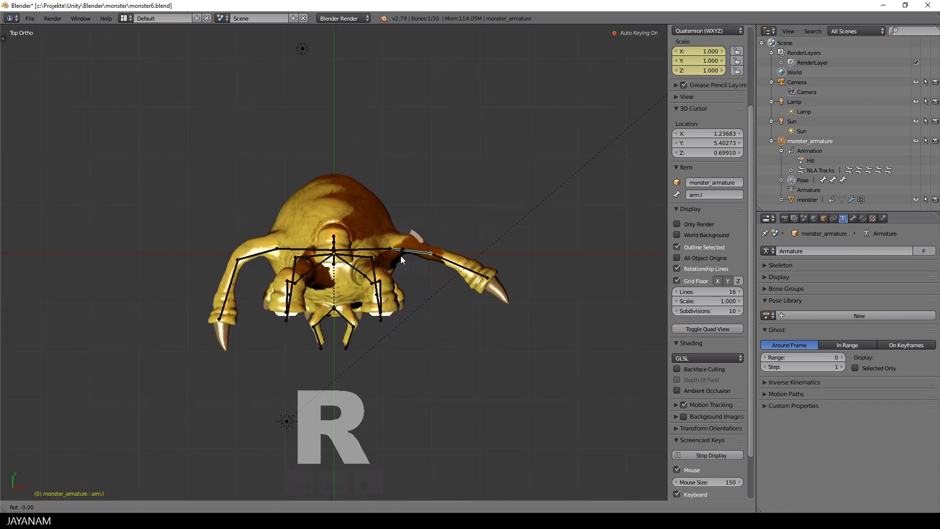
{"action": "left_click", "coordinate": [404, 252]}
Copy the left upper arm and forearm pose, paste it flipped to the right side, and rotate the right forearm into line
{"action": "right_click", "coordinate": [452, 262], "text": "shift"}
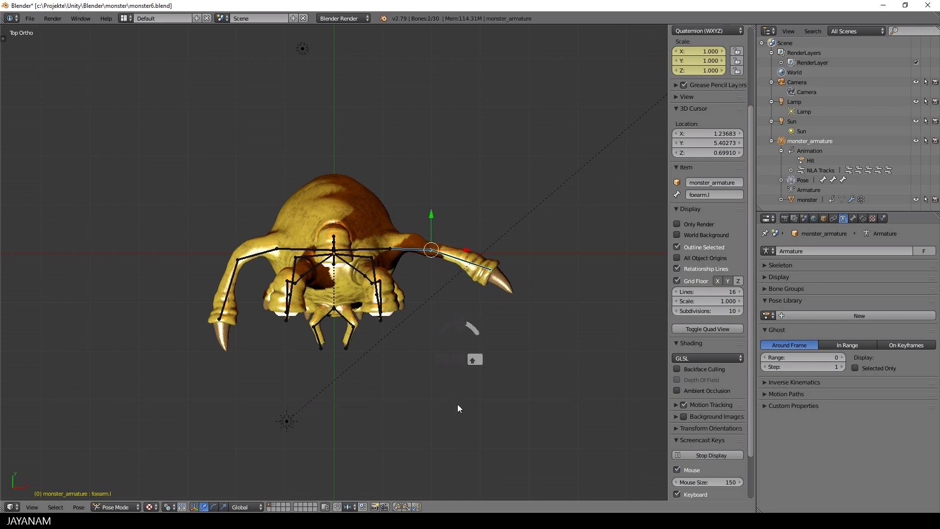
{"action": "left_click", "coordinate": [397, 506]}
{"action": "left_click", "coordinate": [416, 507]}
{"action": "right_click", "coordinate": [225, 267]}
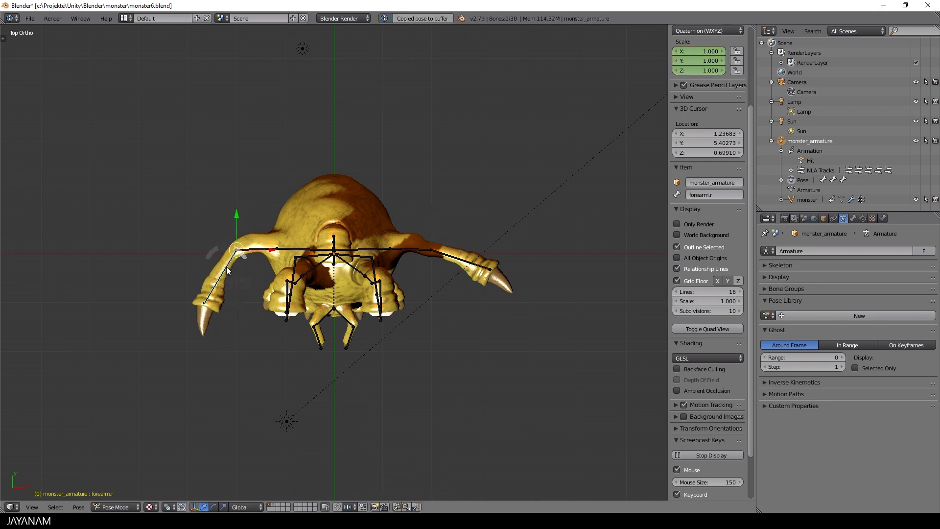
{"action": "key", "text": "r"}
{"action": "left_click", "coordinate": [236, 283]}
{"action": "key", "text": "KP_1"}
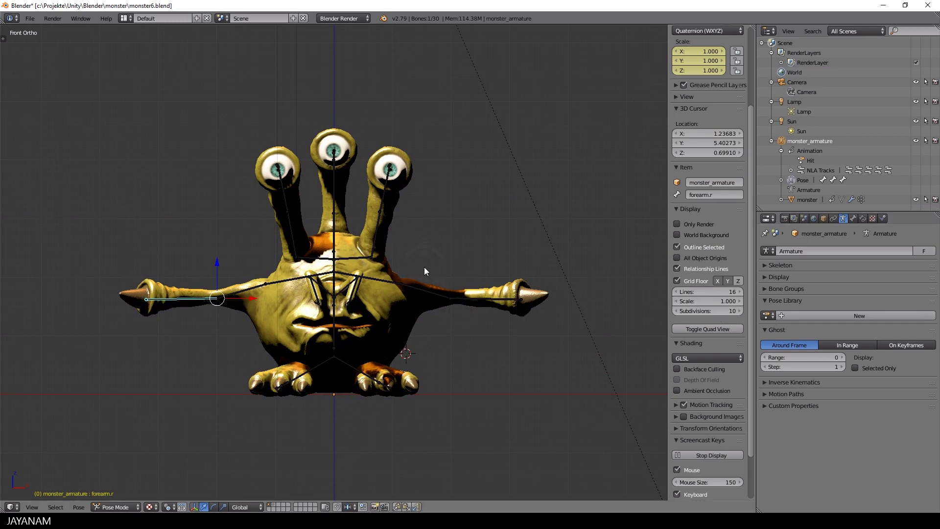
Create a new pose library for the armature and name it MonsterPoseLib
{"action": "left_click", "coordinate": [806, 316]}
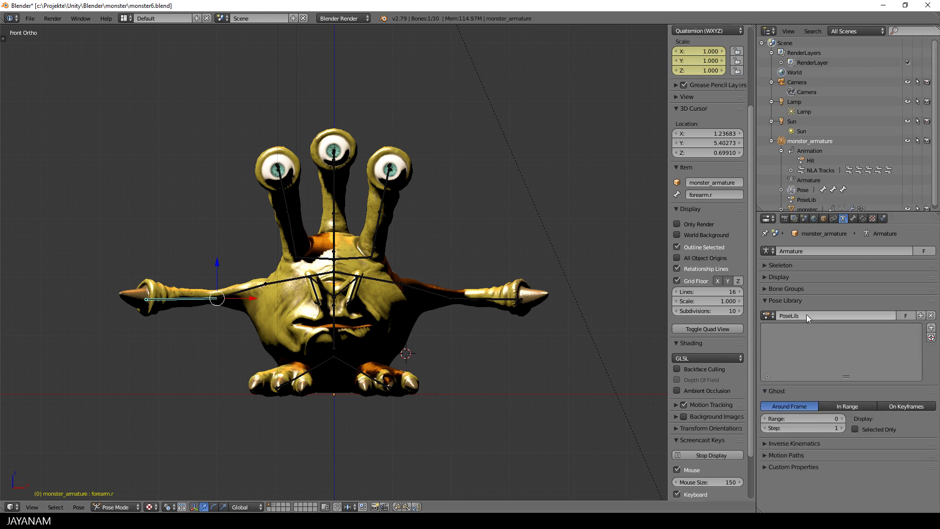
{"action": "left_click", "coordinate": [806, 315]}
{"action": "key", "text": "Home"}
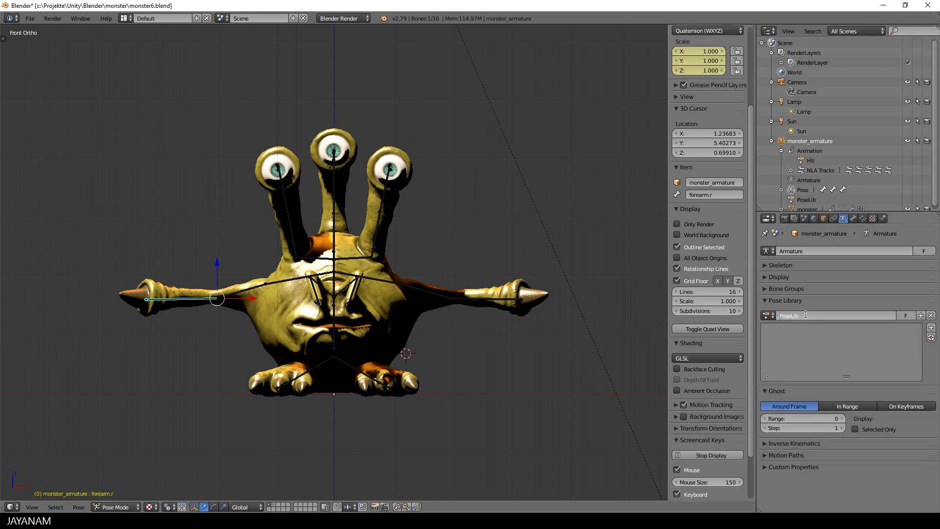
{"action": "type", "text": "Monster"}
{"action": "key", "text": "Return"}
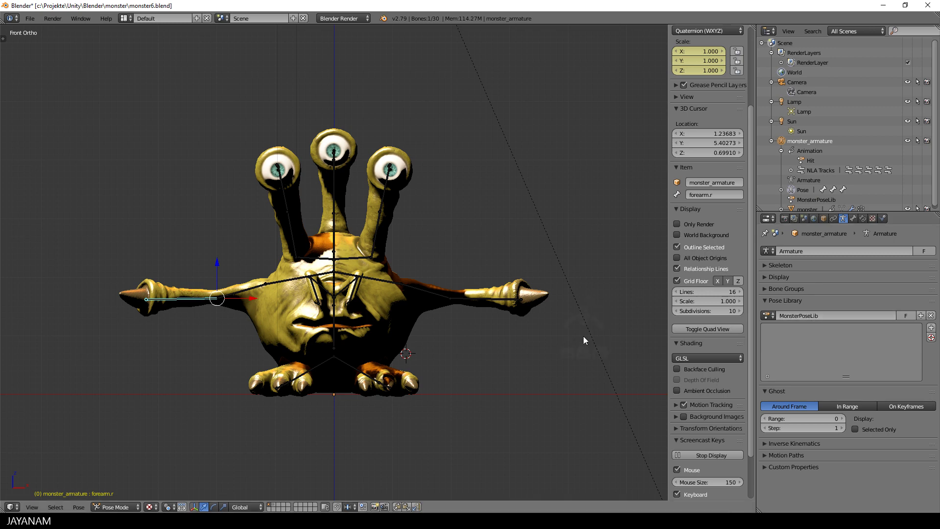
Select all bones and add their current pose to the library as T-Pose
{"action": "key", "text": "a"}
{"action": "key", "text": "a"}
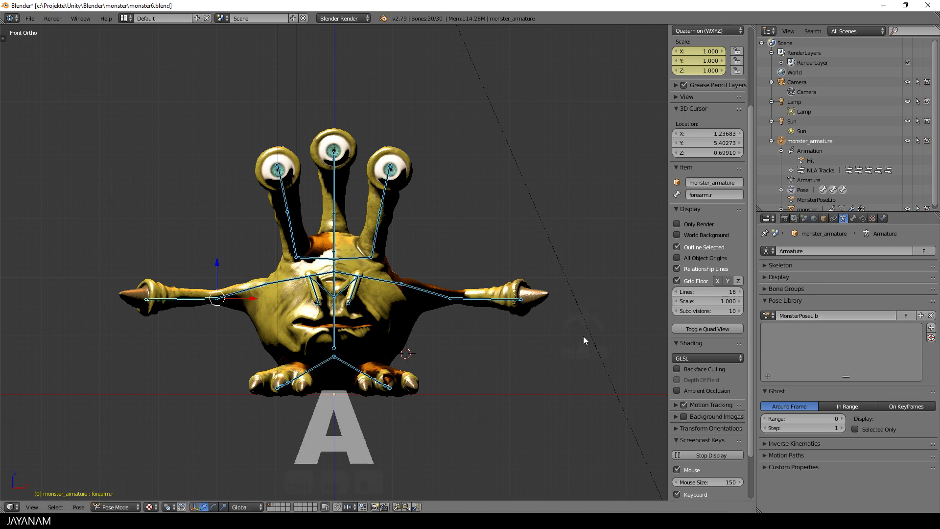
{"action": "left_click", "coordinate": [931, 328]}
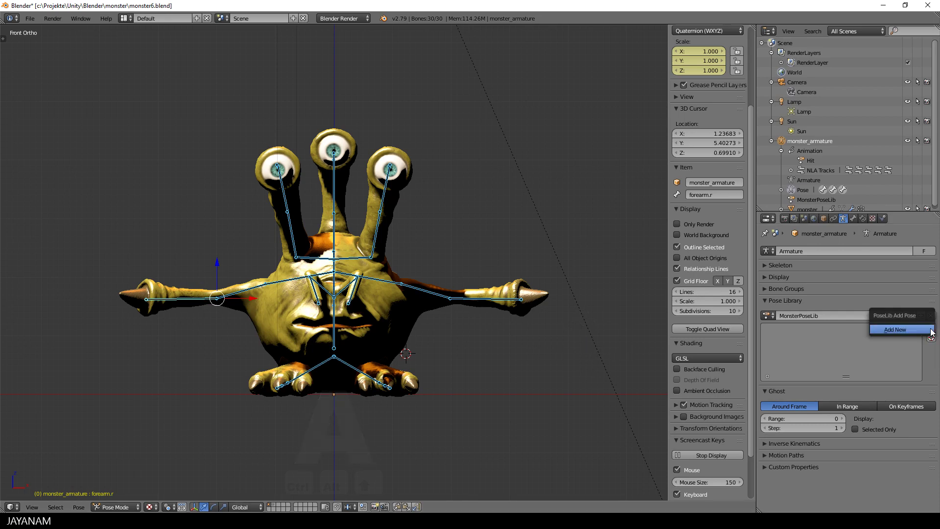
{"action": "left_click", "coordinate": [896, 329]}
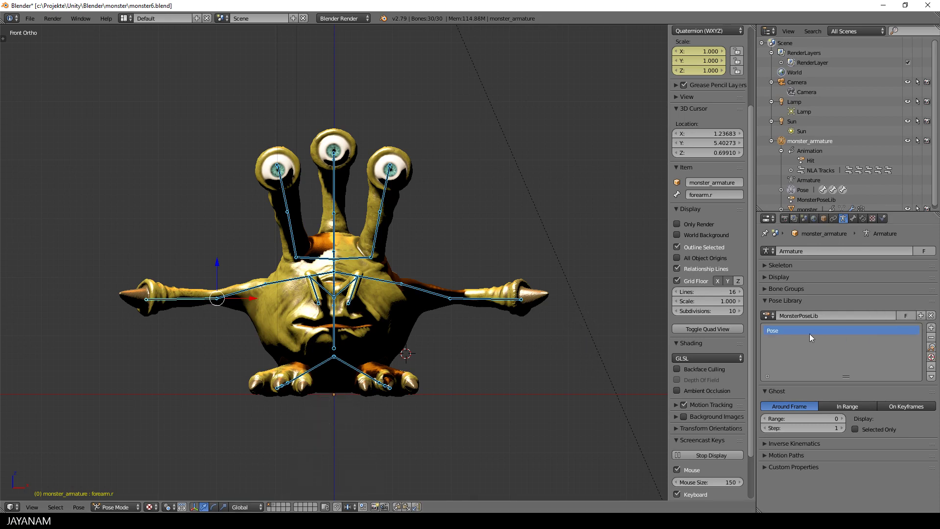
{"action": "double_click", "coordinate": [777, 330]}
{"action": "key", "text": "Return"}
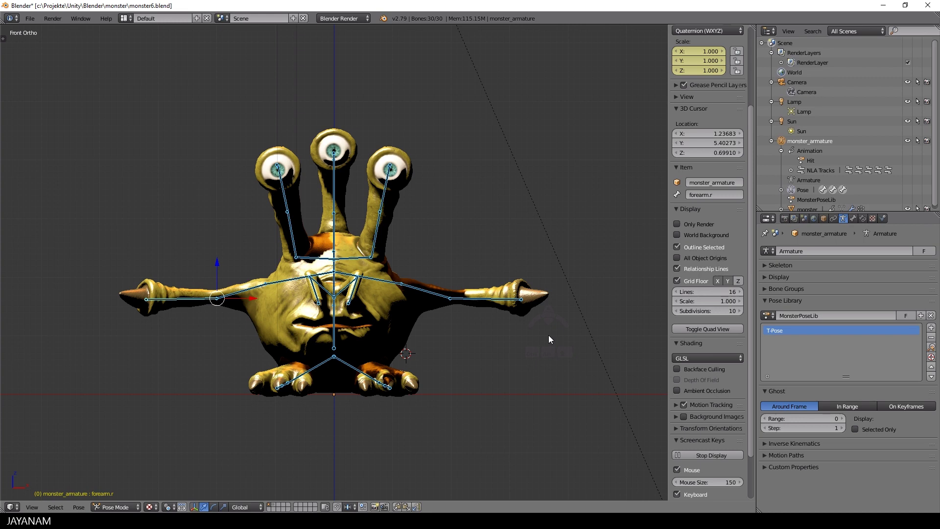
Clear the rotation and location of all selected bones to restore the rest pose
{"action": "scroll", "coordinate": [508, 288], "scroll_direction": "down", "scroll_amount": 2}
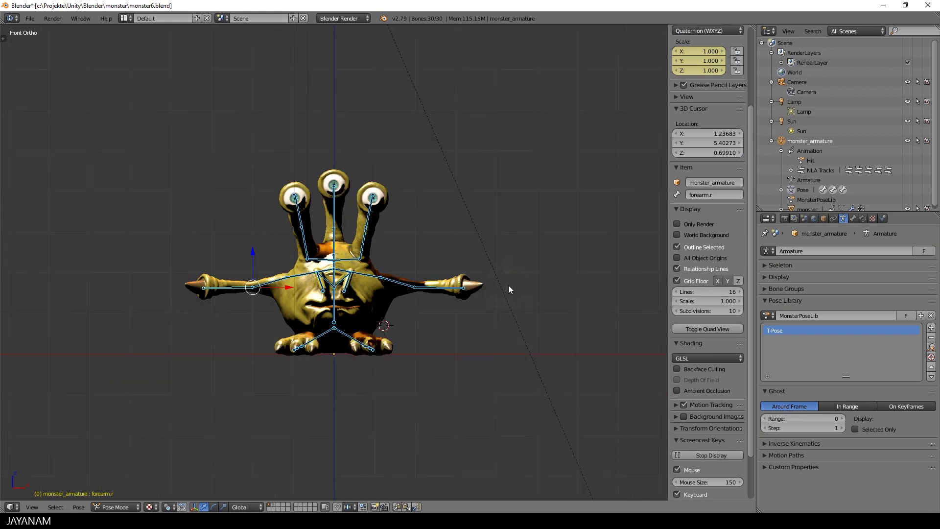
{"action": "key", "text": "alt+r"}
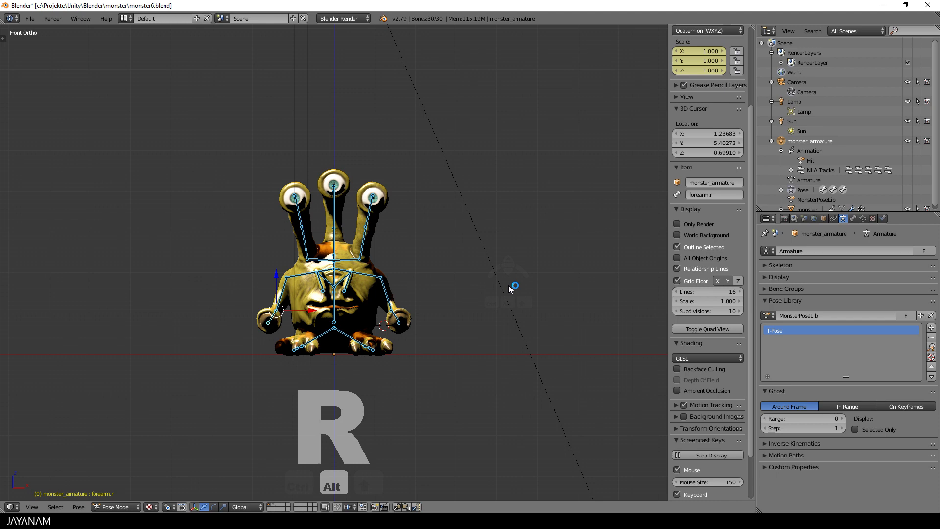
{"action": "key", "text": "alt+g"}
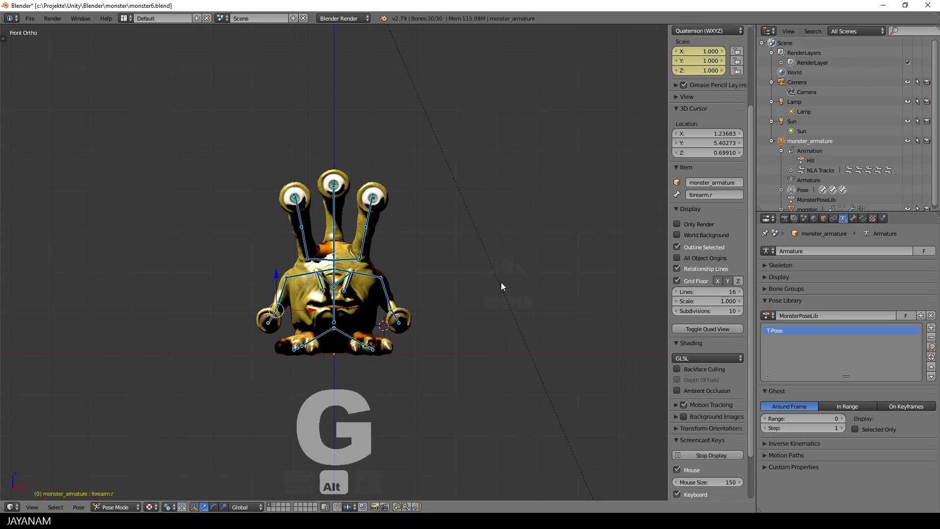
From the side, rotate the left upper arm and the left forearm downward into a relaxed position
{"action": "middle_click_drag", "start_coordinate": [502, 236], "coordinate": [396, 250]}
{"action": "key", "text": "KP_3"}
{"action": "scroll", "coordinate": [478, 330], "scroll_direction": "up", "scroll_amount": 4}
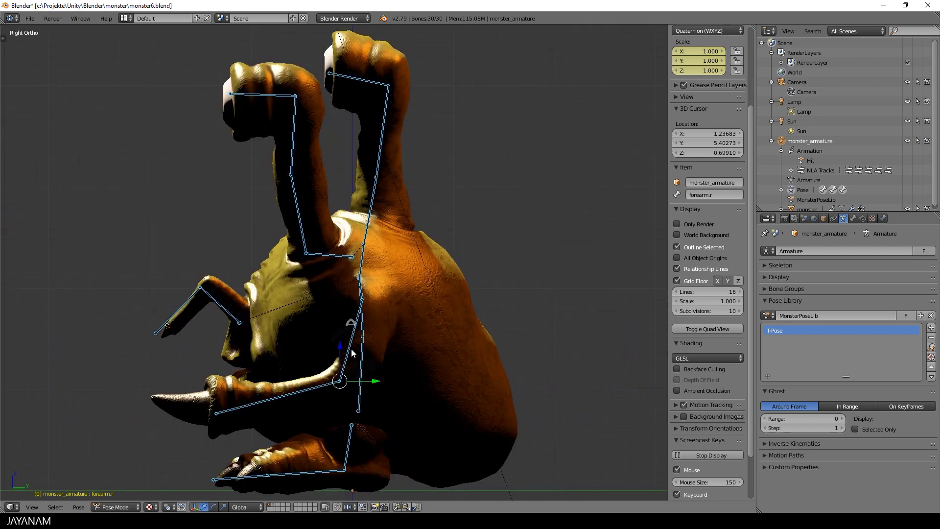
{"action": "right_click", "coordinate": [349, 341]}
{"action": "key", "text": "r"}
{"action": "left_click", "coordinate": [398, 348]}
{"action": "right_click", "coordinate": [339, 370]}
{"action": "key", "text": "r"}
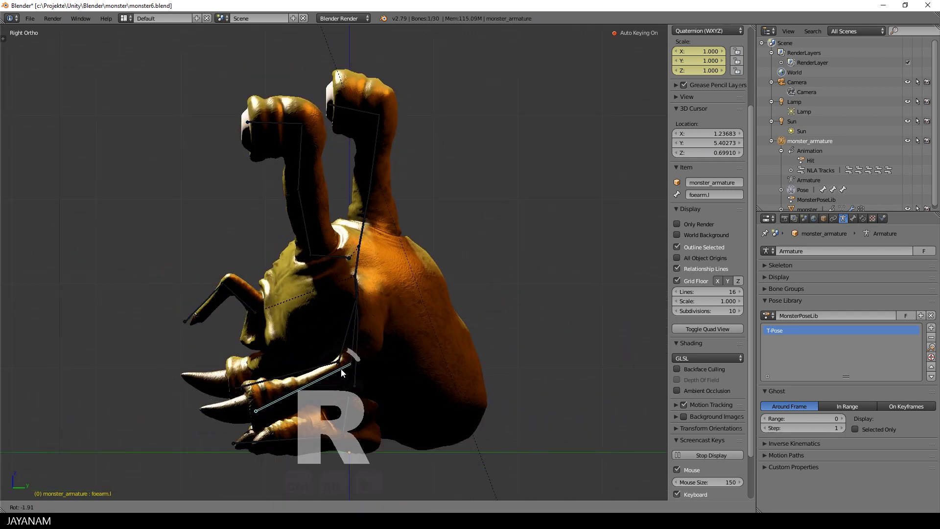
{"action": "left_click", "coordinate": [343, 369]}
From the opposite side, rotate the right upper arm and forearm down to match the relaxed left arm
{"action": "middle_click_drag", "start_coordinate": [343, 369], "coordinate": [511, 318]}
{"action": "key", "text": "ctrl+KP_3"}
{"action": "right_click", "coordinate": [345, 355]}
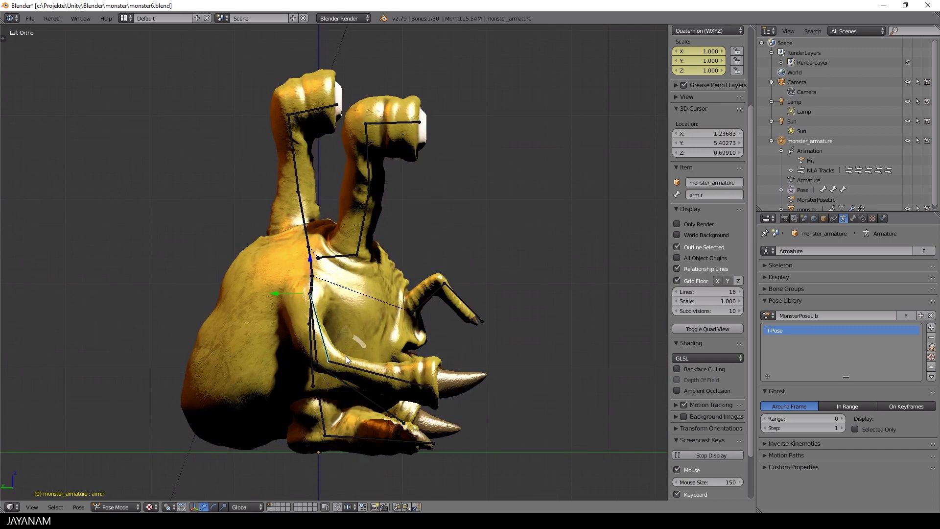
{"action": "key", "text": "r"}
{"action": "left_click", "coordinate": [331, 365]}
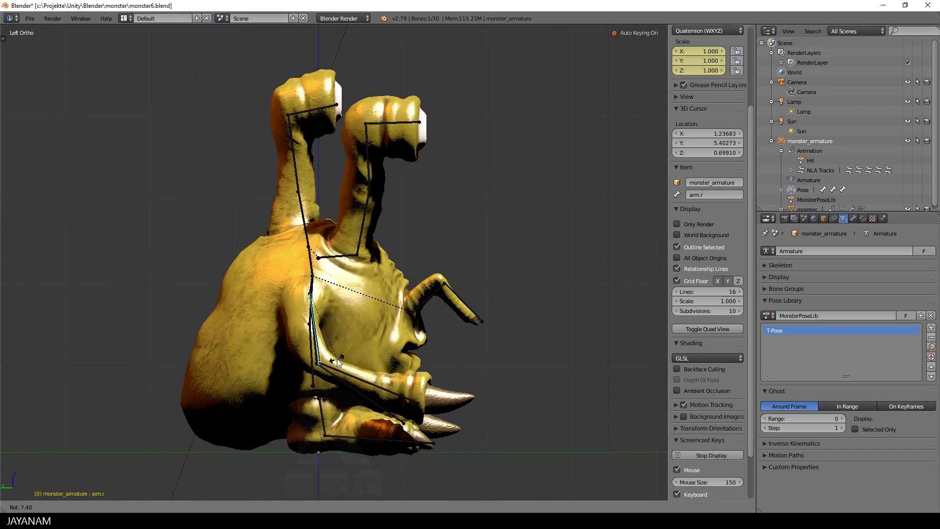
{"action": "right_click", "coordinate": [350, 383]}
{"action": "key", "text": "r"}
{"action": "left_click", "coordinate": [352, 389]}
Rotate the middle eye bone eye3.m so the central eye tilts downward
{"action": "middle_click_drag", "start_coordinate": [390, 368], "coordinate": [597, 304]}
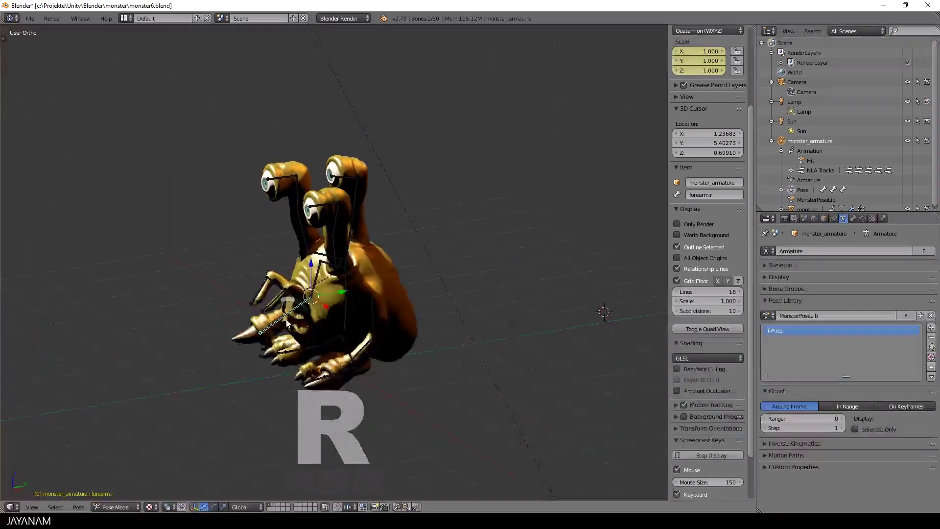
{"action": "key", "text": "KP_3"}
{"action": "right_click", "coordinate": [377, 166]}
{"action": "key", "text": "r"}
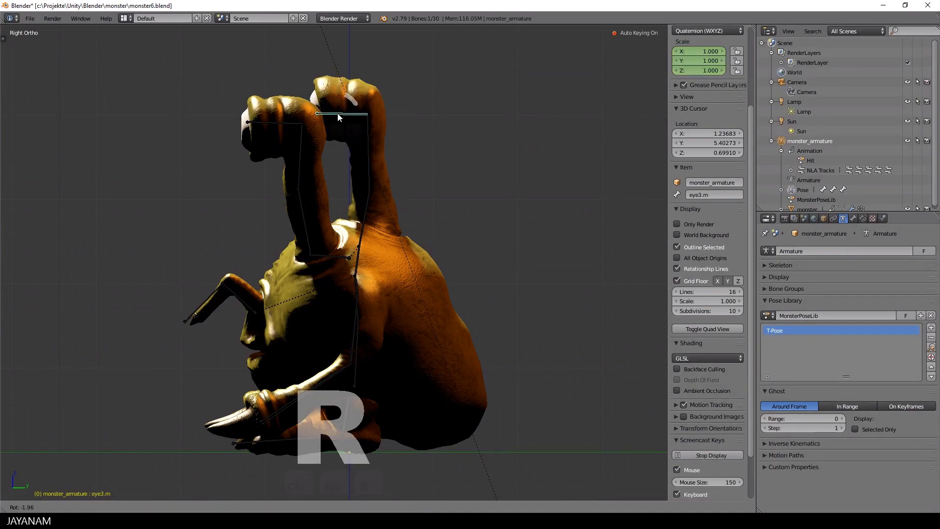
{"action": "left_click", "coordinate": [301, 149]}
Rotate the bones of the two outer eyestalks, including eye3.r, so their eyes droop downward
{"action": "right_click", "coordinate": [259, 129]}
{"action": "middle_click_drag", "start_coordinate": [256, 128], "coordinate": [453, 158]}
{"action": "key", "text": "ctrl+KP_3"}
{"action": "scroll", "coordinate": [389, 133], "scroll_direction": "up", "scroll_amount": 3}
{"action": "right_click", "coordinate": [388, 133]}
{"action": "right_click", "coordinate": [388, 133]}
{"action": "key", "text": "r"}
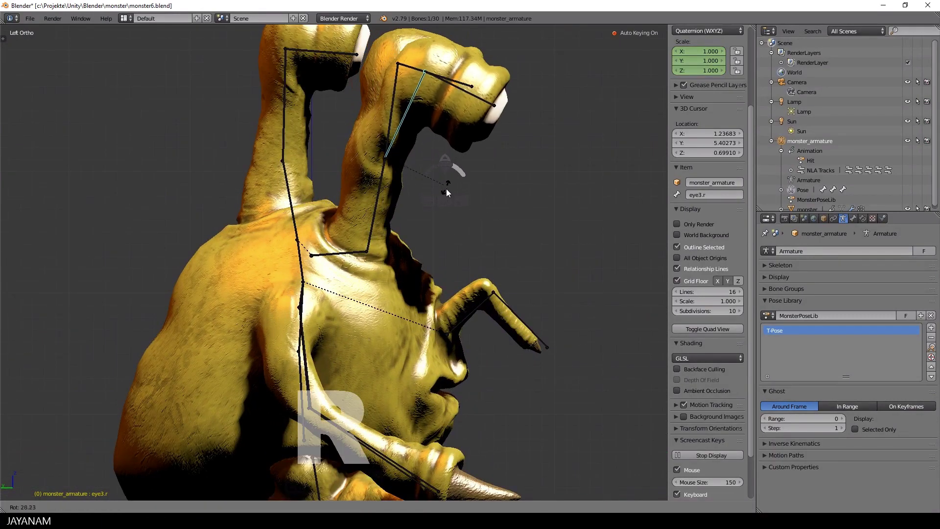
{"action": "left_click", "coordinate": [446, 187]}
{"action": "right_click", "coordinate": [474, 101]}
{"action": "key", "text": "r"}
{"action": "right_click", "coordinate": [468, 104]}
{"action": "scroll", "coordinate": [435, 294], "scroll_direction": "down", "scroll_amount": 2}
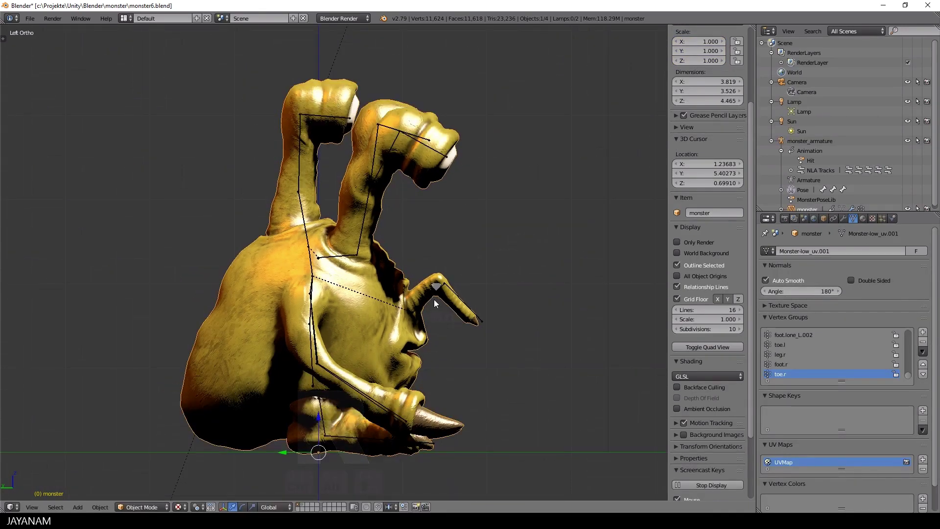
Rotate the small mouth arm bones on both sides, including forarmmouth.r, into a lowered position
{"action": "right_click", "coordinate": [435, 292]}
{"action": "key", "text": "r"}
{"action": "left_click", "coordinate": [438, 294]}
{"action": "middle_click_drag", "start_coordinate": [509, 269], "coordinate": [293, 264]}
{"action": "scroll", "coordinate": [288, 270], "scroll_direction": "up", "scroll_amount": 2}
{"action": "right_click", "coordinate": [171, 312]}
{"action": "key", "text": "r"}
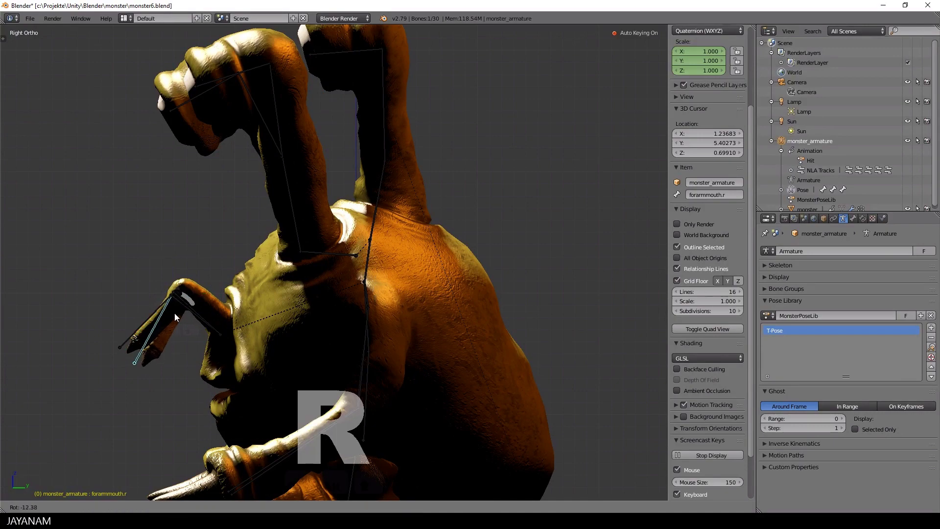
{"action": "left_click", "coordinate": [175, 313]}
{"action": "right_click", "coordinate": [202, 313]}
{"action": "key", "text": "r"}
{"action": "left_click", "coordinate": [243, 316]}
From below, rotate the foot bones foot.lone_L.002 and foot.r so both feet point outward
{"action": "scroll", "coordinate": [449, 336], "scroll_direction": "down", "scroll_amount": 3}
{"action": "middle_click_drag", "start_coordinate": [245, 317], "coordinate": [457, 245], "text": "alt"}
{"action": "right_click", "coordinate": [405, 237]}
{"action": "key", "text": "r"}
{"action": "left_click", "coordinate": [451, 241]}
{"action": "right_click", "coordinate": [278, 250]}
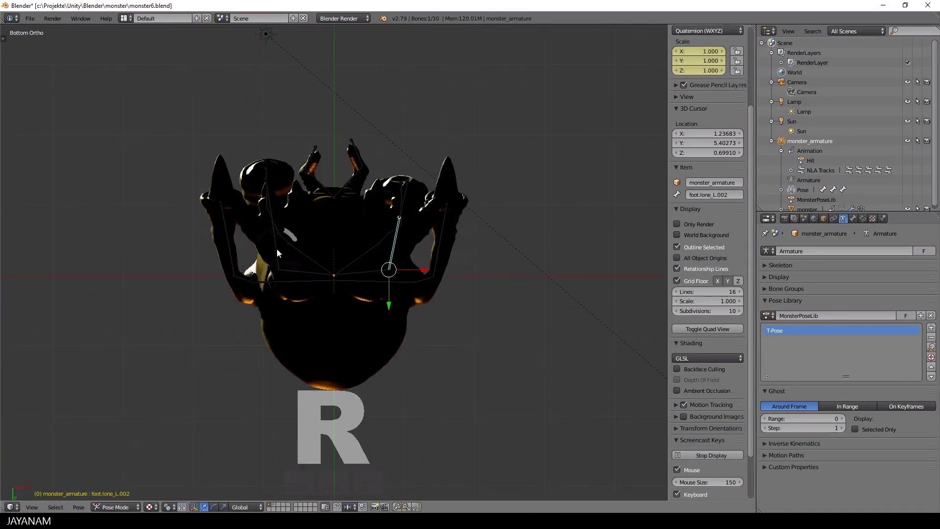
{"action": "key", "text": "r"}
{"action": "left_click", "coordinate": [309, 245]}
Select all bones and add the current pose to MonsterPoseLib under the name Relaxed
{"action": "middle_click_drag", "start_coordinate": [312, 245], "coordinate": [488, 342]}
{"action": "key", "text": "a"}
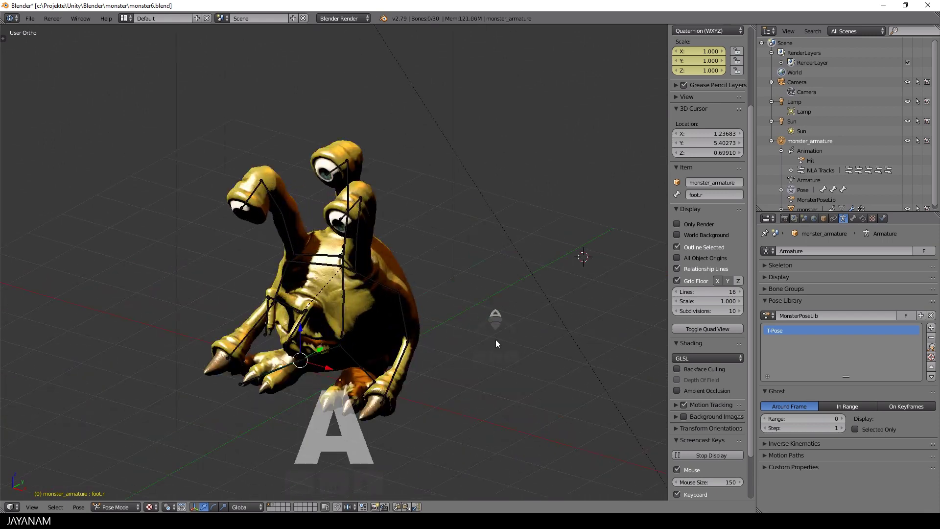
{"action": "left_click", "coordinate": [931, 328]}
{"action": "left_click", "coordinate": [881, 329]}
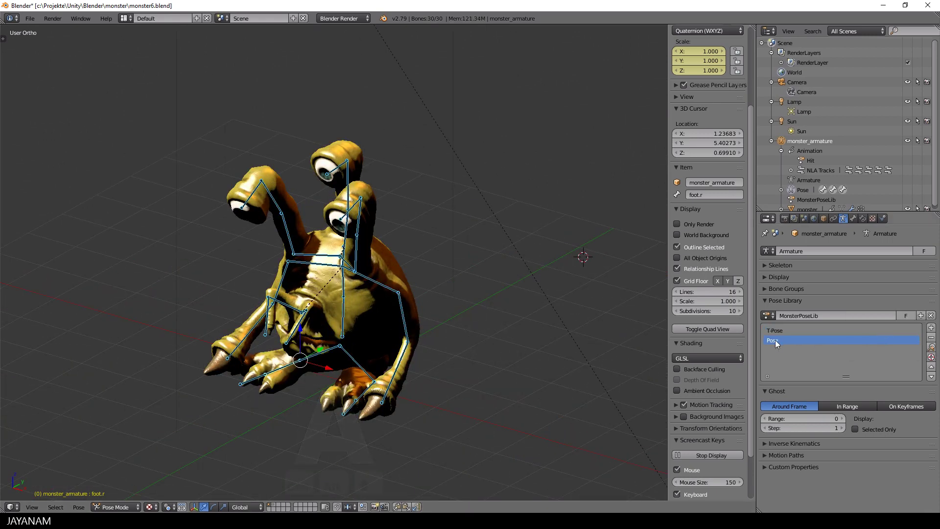
{"action": "type", "text": "Relaxed"}
Apply the saved T-Pose and the saved Relaxed pose from the library to the monster, one after the other
{"action": "middle_click_drag", "start_coordinate": [493, 377], "coordinate": [486, 368]}
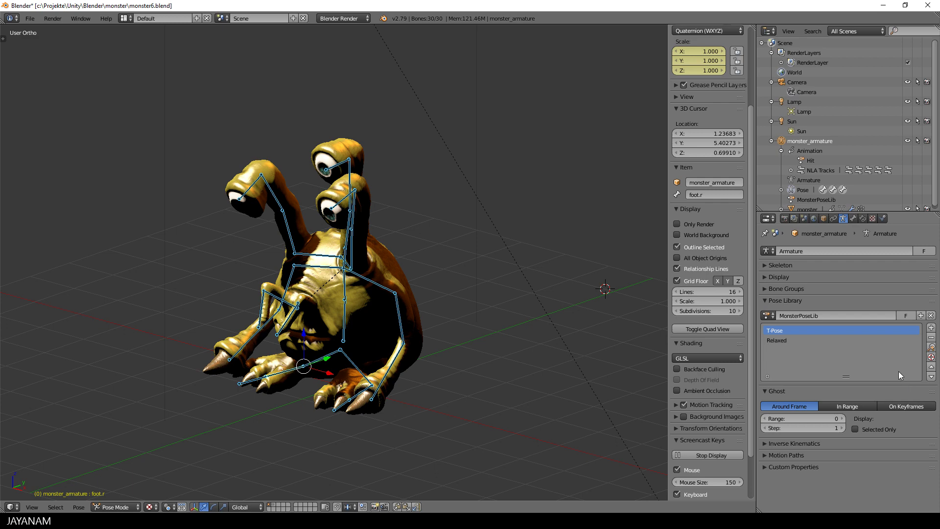
{"action": "left_click", "coordinate": [931, 347]}
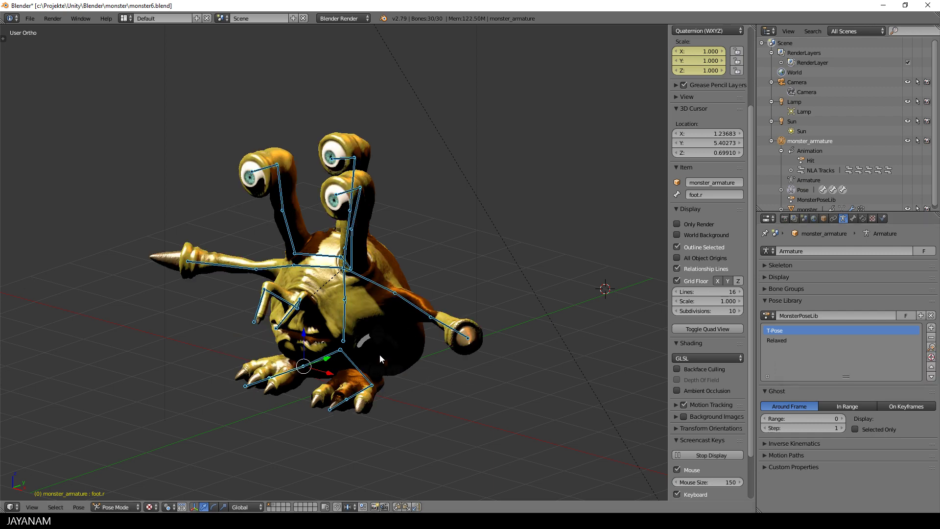
{"action": "key", "text": "KP_1"}
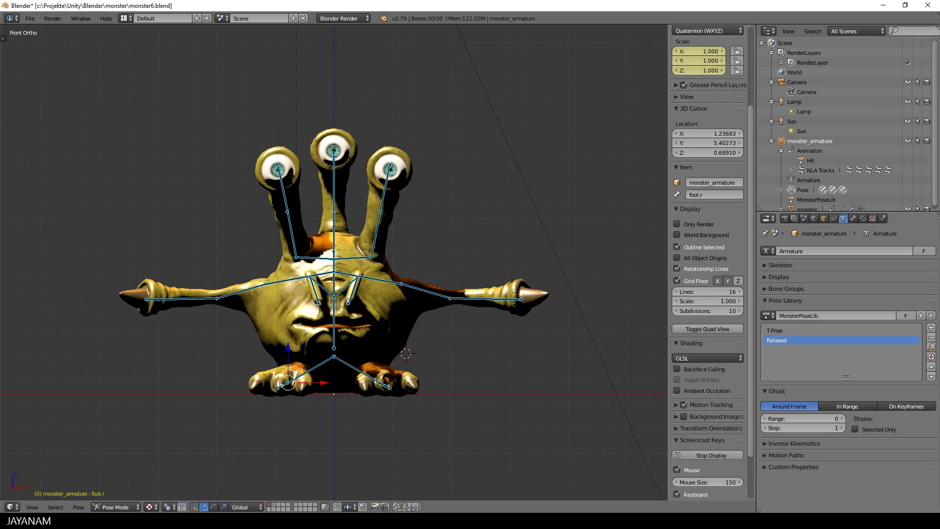
{"action": "left_click", "coordinate": [931, 348]}
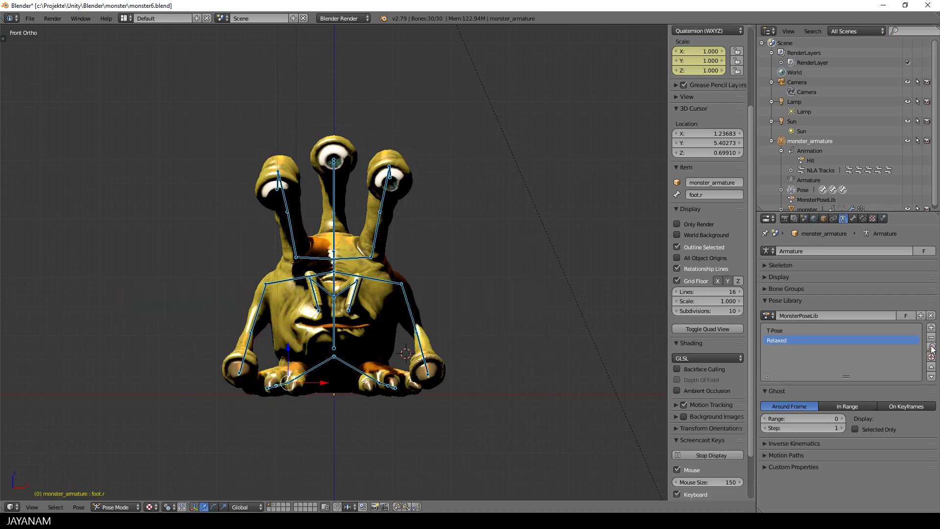
From the side, reselect the armature in Pose Mode and rotate bone eye3.r so its eye tilts upward
{"action": "middle_click_drag", "start_coordinate": [516, 327], "coordinate": [465, 306]}
{"action": "key", "text": "ctrl+KP_3"}
{"action": "scroll", "coordinate": [466, 307], "scroll_direction": "up", "scroll_amount": 4}
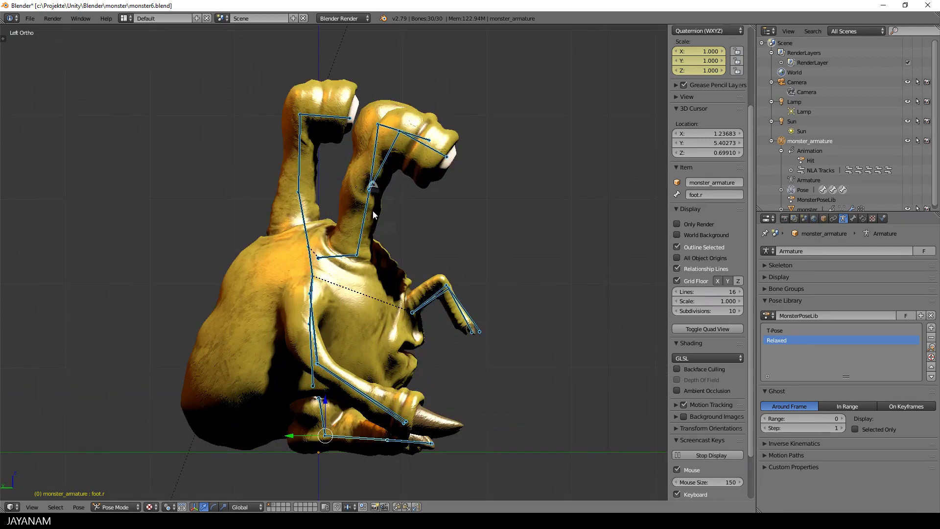
{"action": "right_click", "coordinate": [386, 171]}
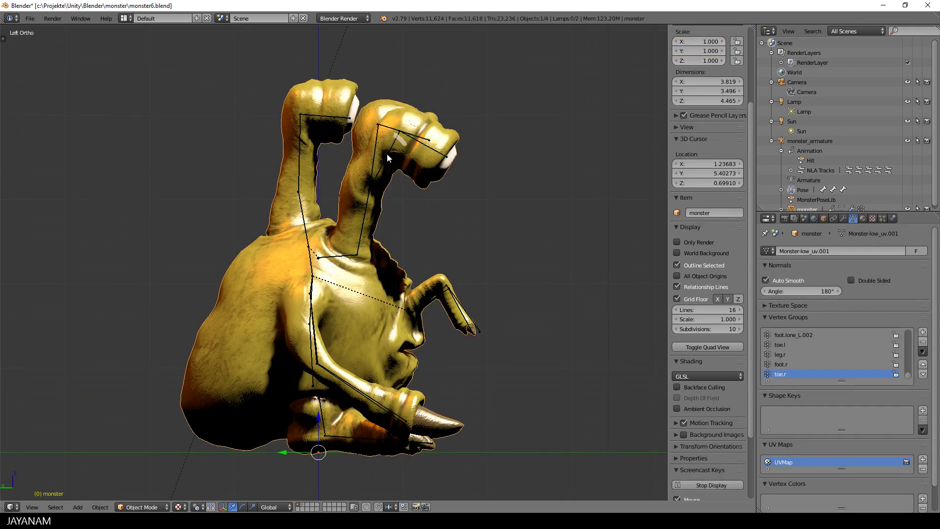
{"action": "right_click", "coordinate": [386, 154]}
{"action": "key", "text": "ctrl+Tab"}
{"action": "key", "text": "r"}
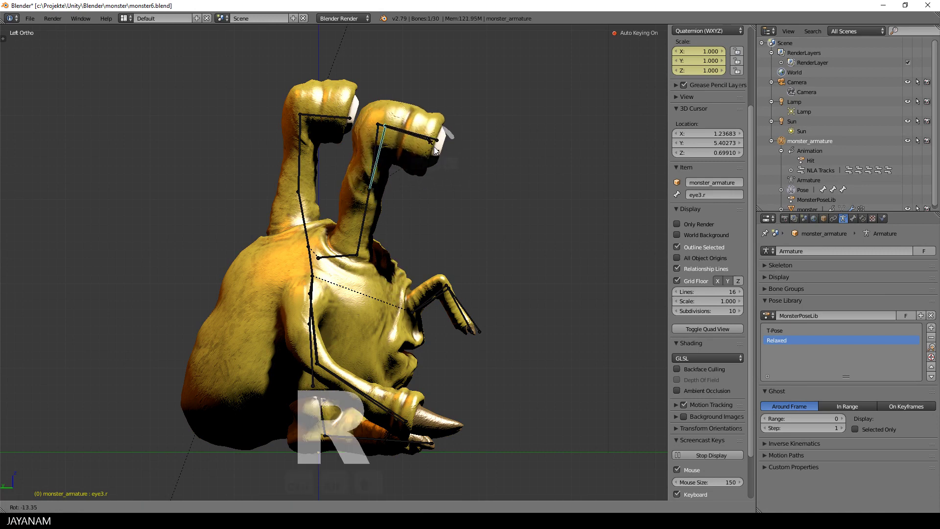
{"action": "left_click", "coordinate": [431, 146]}
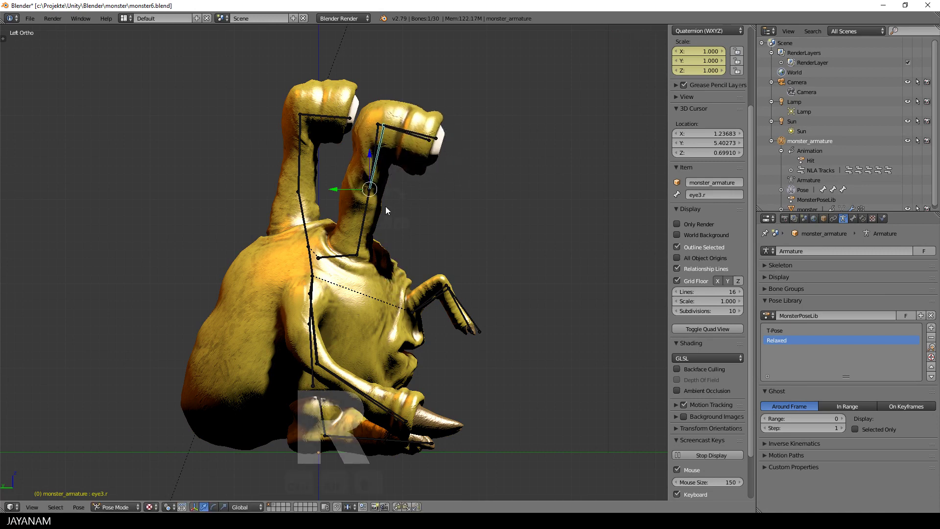
Rotate the middle eye stalk bone eye1.m slightly forward
{"action": "right_click", "coordinate": [303, 215]}
{"action": "key", "text": "r"}
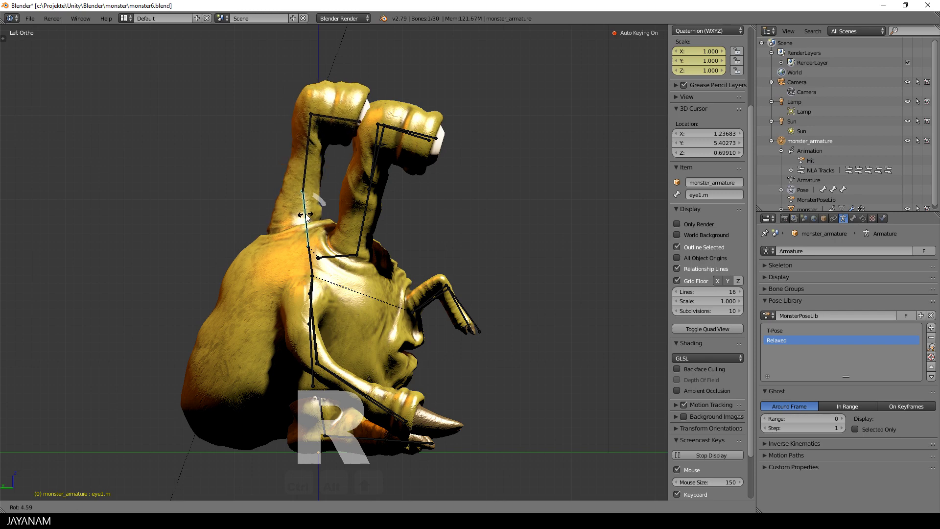
{"action": "left_click", "coordinate": [301, 175]}
Select all bones and replace the existing Relaxed pose in MonsterPoseLib with the current pose
{"action": "middle_click_drag", "start_coordinate": [421, 233], "coordinate": [447, 283]}
{"action": "key", "text": "a"}
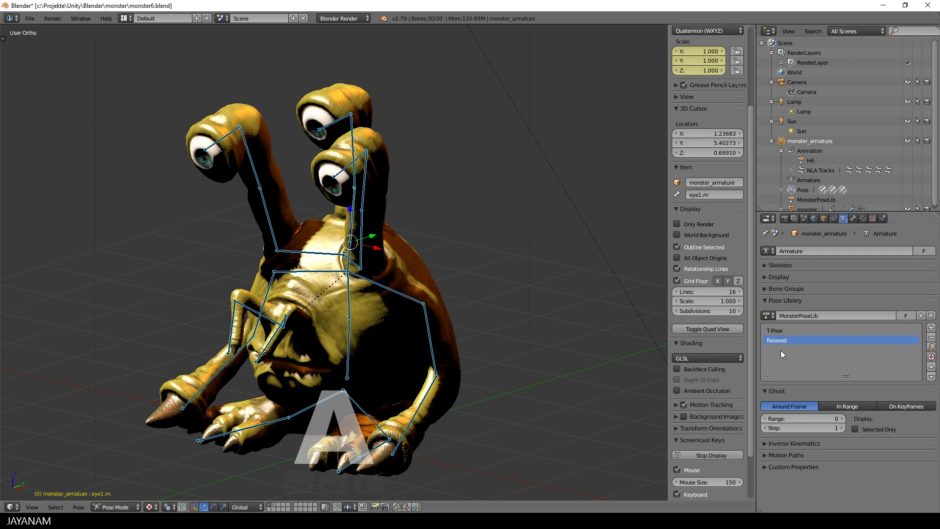
{"action": "left_click", "coordinate": [931, 328]}
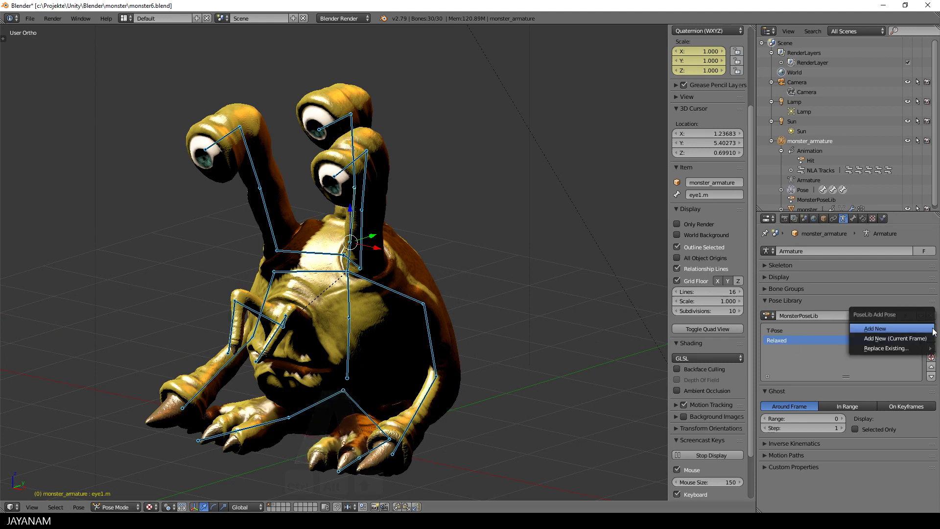
{"action": "mouse_move", "coordinate": [885, 348]}
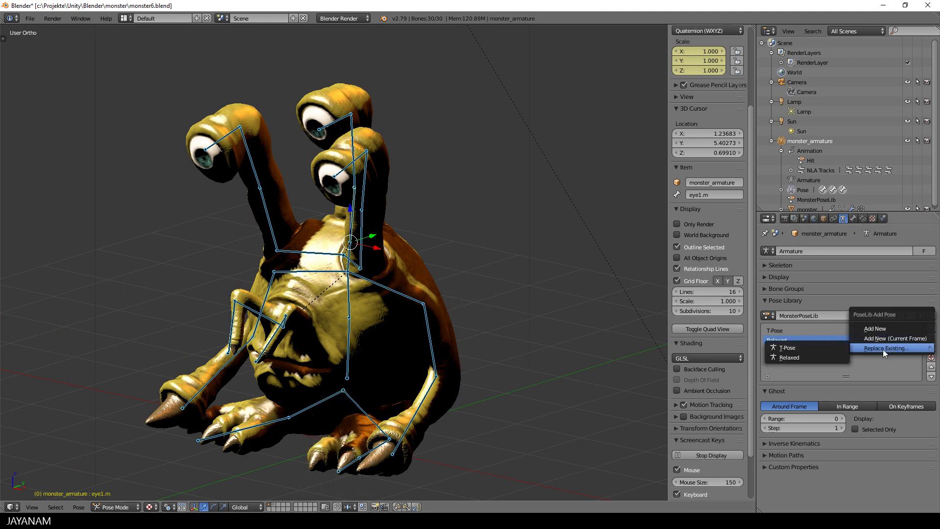
{"action": "left_click", "coordinate": [799, 357]}
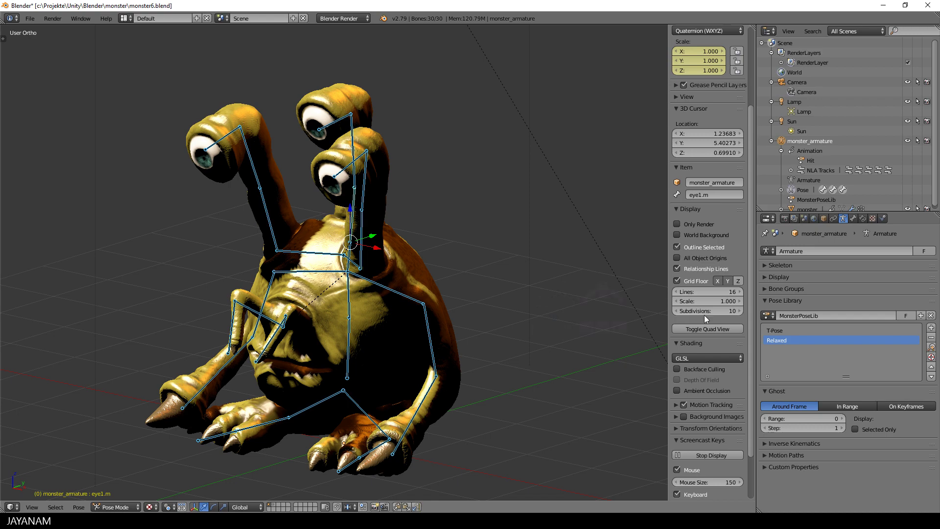
Reapply the saved Relaxed pose from the library and show the pose options with Auto IK enabled
{"action": "left_click", "coordinate": [779, 331]}
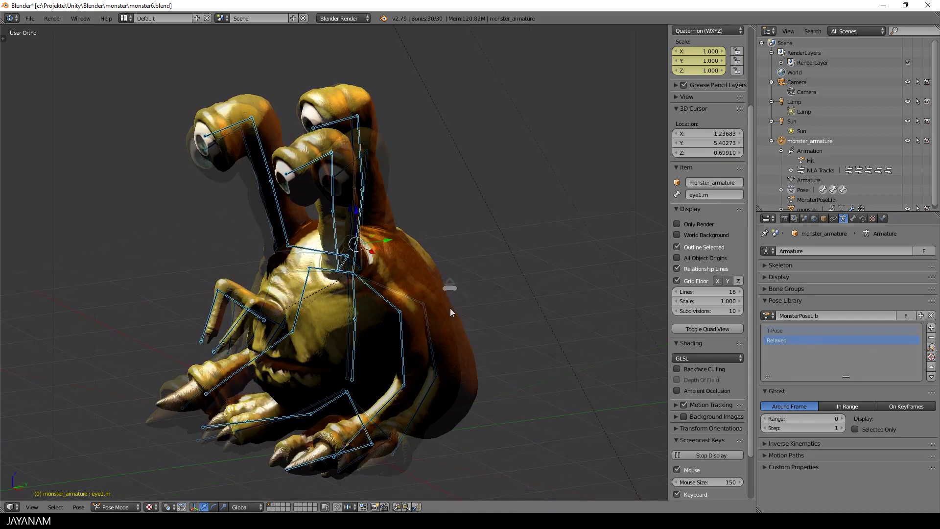
{"action": "middle_click_drag", "start_coordinate": [450, 309], "coordinate": [468, 321]}
{"action": "middle_click_drag", "start_coordinate": [388, 221], "coordinate": [392, 245]}
{"action": "key", "text": "t"}
{"action": "left_click", "coordinate": [7, 64]}
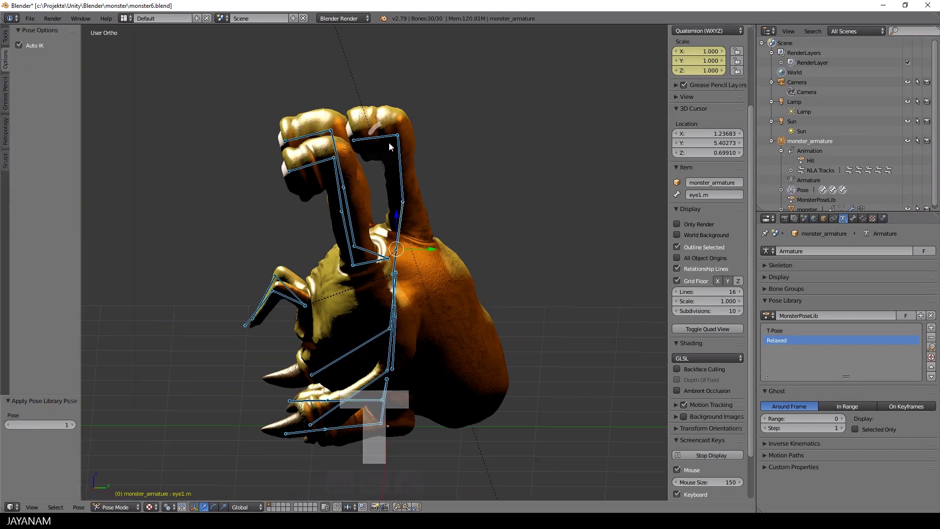
Move the middle eye bone up and back and raise eye4.r so both stalks stretch upward
{"action": "right_click", "coordinate": [389, 144]}
{"action": "key", "text": "g"}
{"action": "left_click", "coordinate": [443, 126]}
{"action": "right_click", "coordinate": [293, 141]}
{"action": "key", "text": "g"}
{"action": "left_click", "coordinate": [313, 104]}
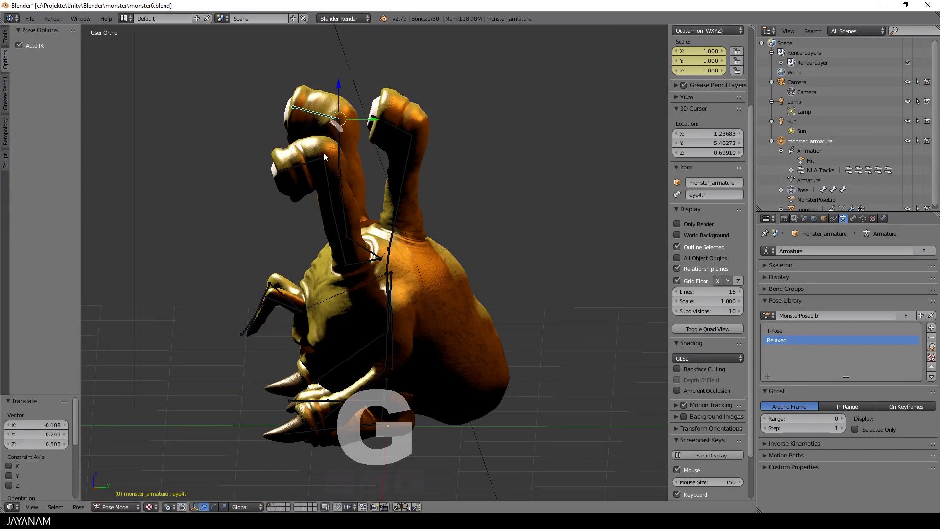
Raise the left eye bone eye4.l from the side and, from the front, shift it outward
{"action": "right_click", "coordinate": [308, 162]}
{"action": "key", "text": "g"}
{"action": "left_click", "coordinate": [323, 138]}
{"action": "middle_click_drag", "start_coordinate": [323, 138], "coordinate": [451, 169]}
{"action": "key", "text": "g"}
{"action": "left_click", "coordinate": [472, 168]}
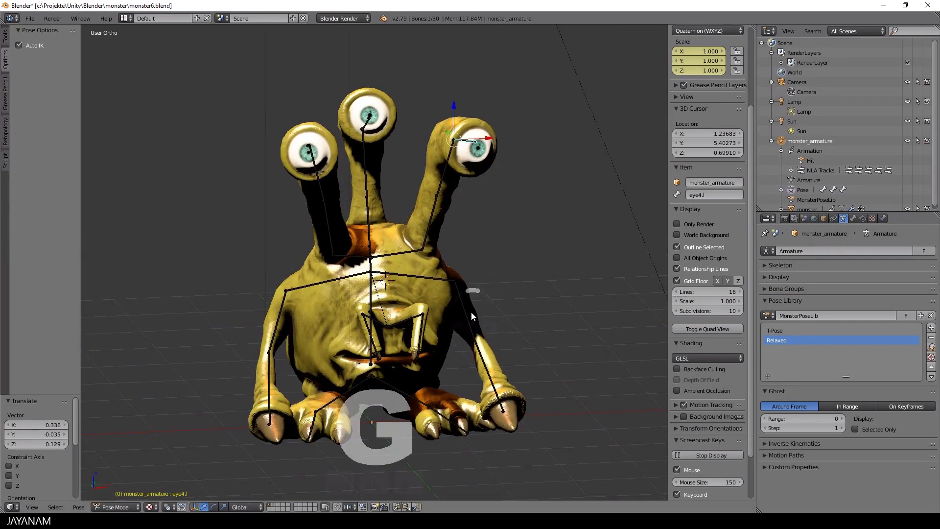
Move the left upper arm, the lower spine bone and arm.r slightly upward to adjust the torso and arms
{"action": "right_click", "coordinate": [467, 312]}
{"action": "key", "text": "g"}
{"action": "left_click", "coordinate": [475, 303]}
{"action": "right_click", "coordinate": [373, 341]}
{"action": "left_click", "coordinate": [370, 336]}
{"action": "right_click", "coordinate": [281, 307]}
{"action": "key", "text": "g"}
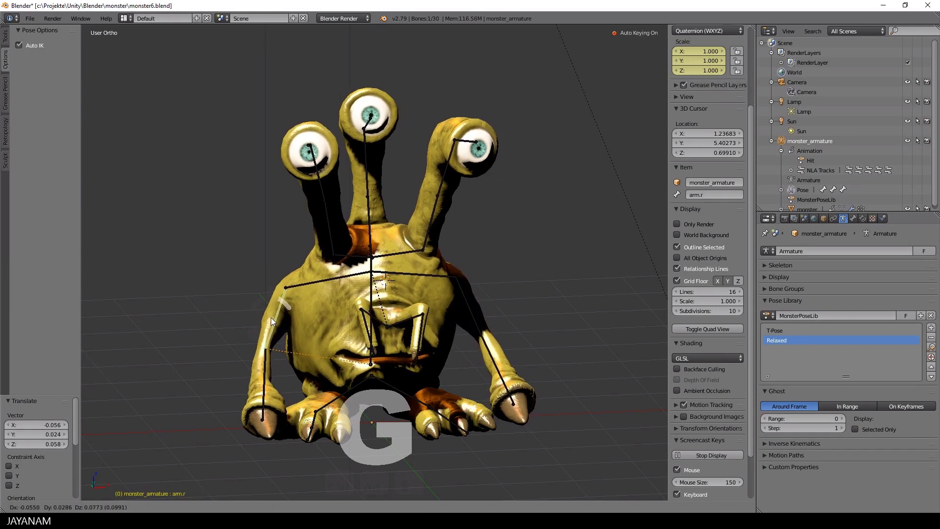
{"action": "left_click", "coordinate": [278, 299]}
Nudge the bones of both feet, including foot.lone_L.002, and move the left forearm up slightly
{"action": "middle_click_drag", "start_coordinate": [315, 364], "coordinate": [307, 404]}
{"action": "right_click", "coordinate": [307, 403]}
{"action": "key", "text": "g"}
{"action": "left_click", "coordinate": [310, 402]}
{"action": "right_click", "coordinate": [442, 402]}
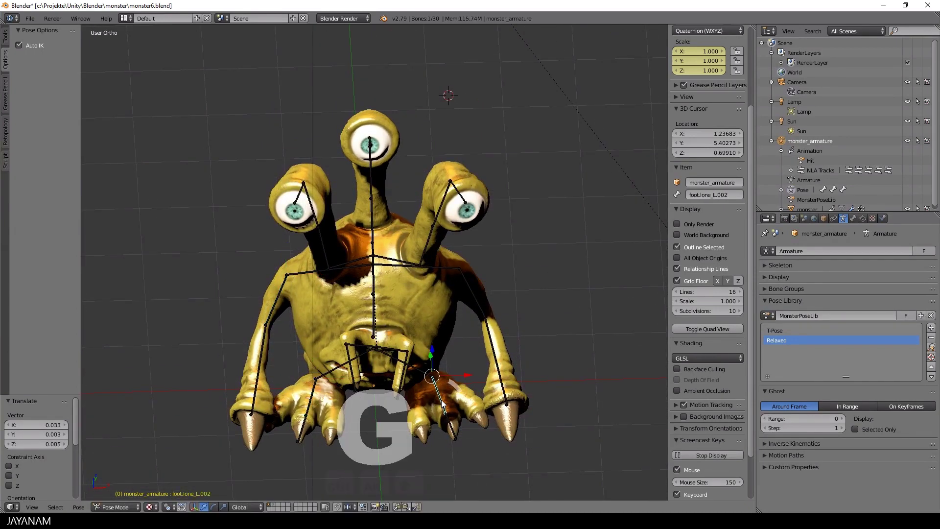
{"action": "key", "text": "g"}
{"action": "left_click", "coordinate": [444, 402]}
{"action": "right_click", "coordinate": [500, 386]}
{"action": "key", "text": "g"}
{"action": "left_click", "coordinate": [504, 368]}
From the side, refine the eyes by moving eye3.m and eye4.l slightly back and upward
{"action": "middle_click_drag", "start_coordinate": [524, 179], "coordinate": [419, 115]}
{"action": "right_click", "coordinate": [394, 118]}
{"action": "key", "text": "g"}
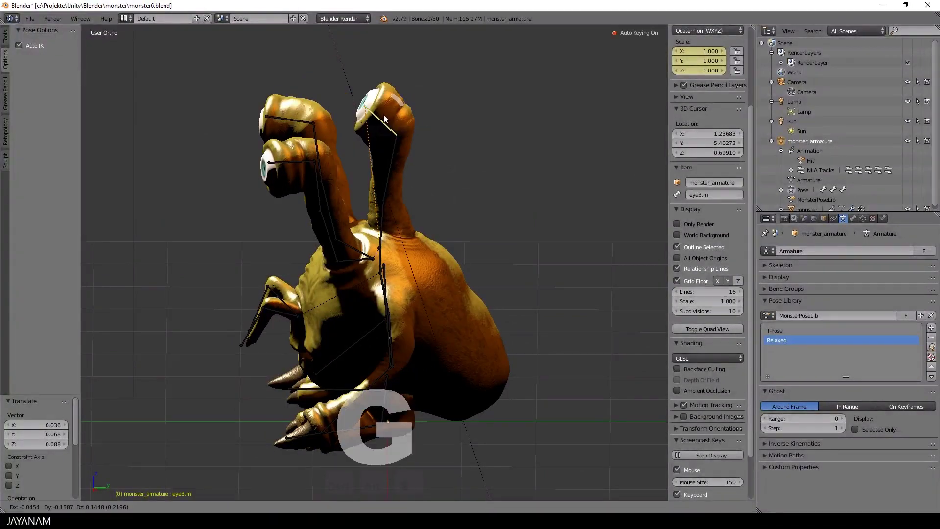
{"action": "left_click", "coordinate": [399, 113]}
{"action": "right_click", "coordinate": [320, 154]}
{"action": "key", "text": "g"}
{"action": "left_click", "coordinate": [326, 153]}
From the front, move the left and right mouth forearm bones slightly to adjust the small mouth arms
{"action": "middle_click_drag", "start_coordinate": [404, 169], "coordinate": [501, 186], "text": "alt"}
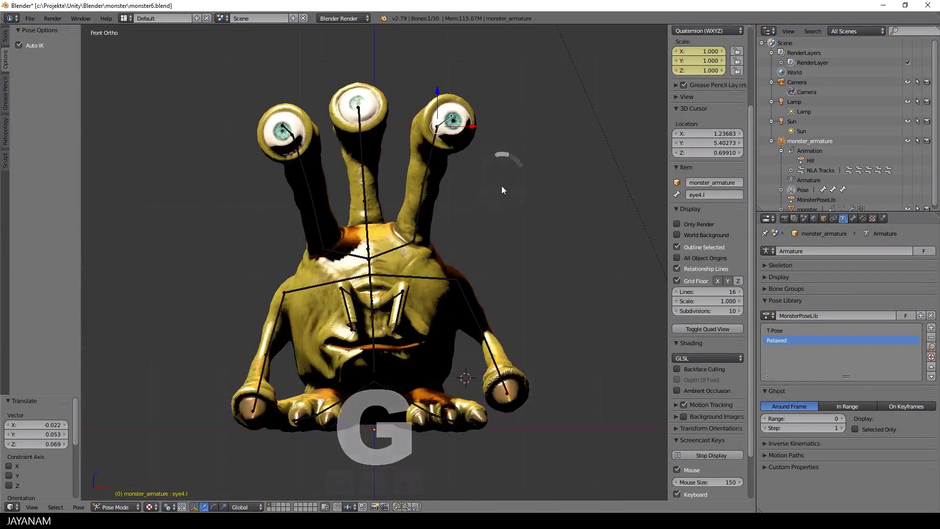
{"action": "right_click", "coordinate": [397, 321]}
{"action": "key", "text": "g"}
{"action": "left_click", "coordinate": [400, 320]}
{"action": "right_click", "coordinate": [349, 321]}
{"action": "key", "text": "g"}
{"action": "left_click", "coordinate": [336, 312]}
From the side, move the upper body bone backward so the face tilts up
{"action": "middle_click_drag", "start_coordinate": [406, 280], "coordinate": [280, 226], "text": "alt"}
{"action": "right_click", "coordinate": [405, 228]}
{"action": "key", "text": "g"}
{"action": "left_click", "coordinate": [432, 242]}
From the front, raise the right forearm by moving bone forearm.r up and outward
{"action": "middle_click_drag", "start_coordinate": [432, 241], "coordinate": [412, 328], "text": "alt"}
{"action": "right_click", "coordinate": [272, 369]}
{"action": "key", "text": "g"}
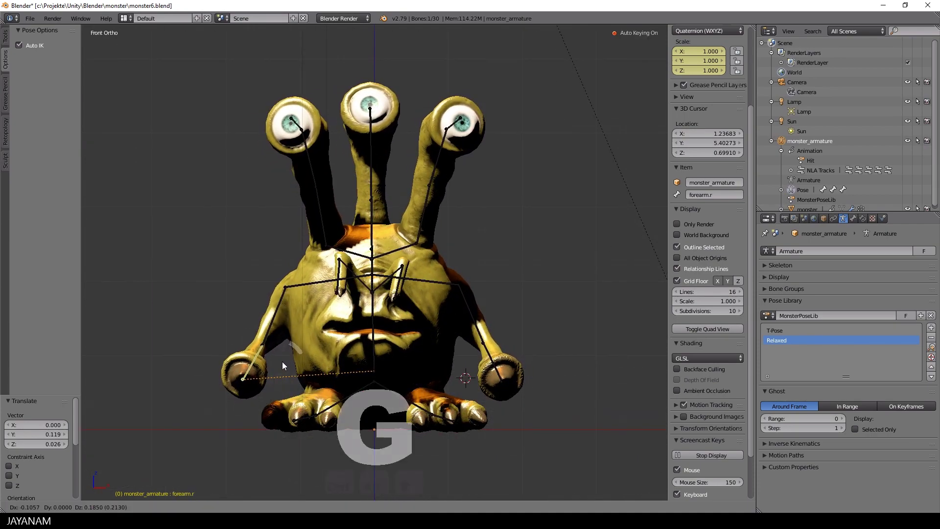
{"action": "left_click", "coordinate": [282, 361]}
Select all bones, add the current pose to MonsterPoseLib as a new pose and name it Looking
{"action": "middle_click_drag", "start_coordinate": [444, 374], "coordinate": [457, 380], "text": "alt"}
{"action": "key", "text": "a"}
{"action": "key", "text": "a"}
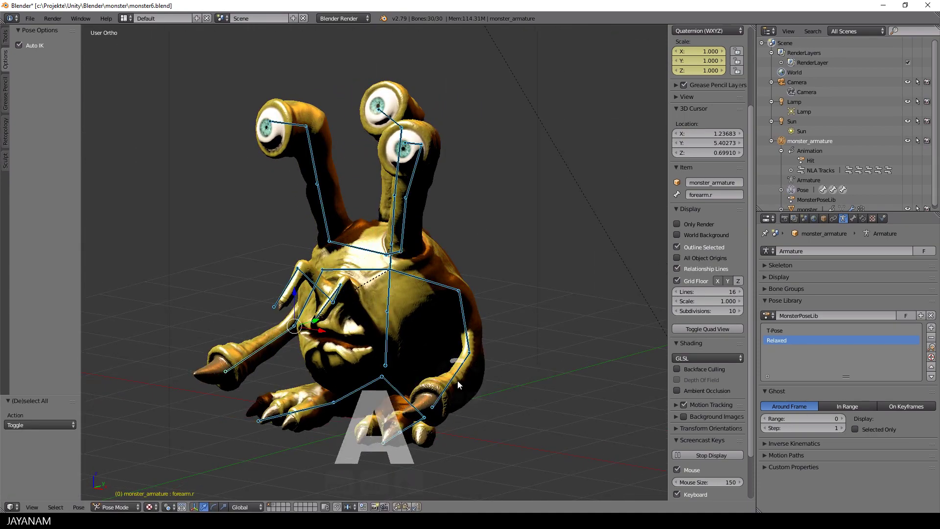
{"action": "left_click", "coordinate": [931, 327]}
{"action": "left_click", "coordinate": [889, 307]}
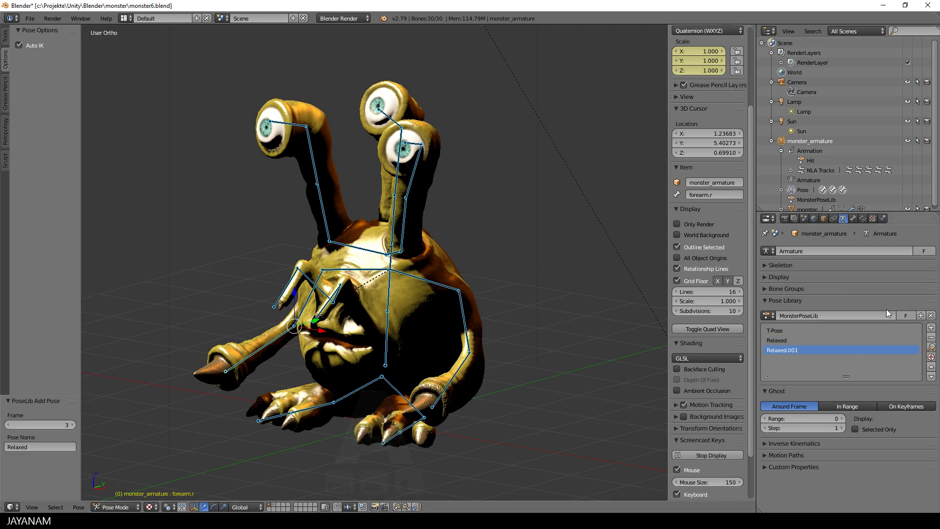
{"action": "double_click", "coordinate": [779, 350]}
{"action": "type", "text": "Look"}
{"action": "left_click", "coordinate": [843, 375]}
Deselect all bones, browse T-Pose, Relaxed and Looking with the pose library preview in the viewport, and accept Looking
{"action": "left_click", "coordinate": [867, 331]}
{"action": "middle_click_drag", "start_coordinate": [506, 243], "coordinate": [500, 255]}
{"action": "key", "text": "a"}
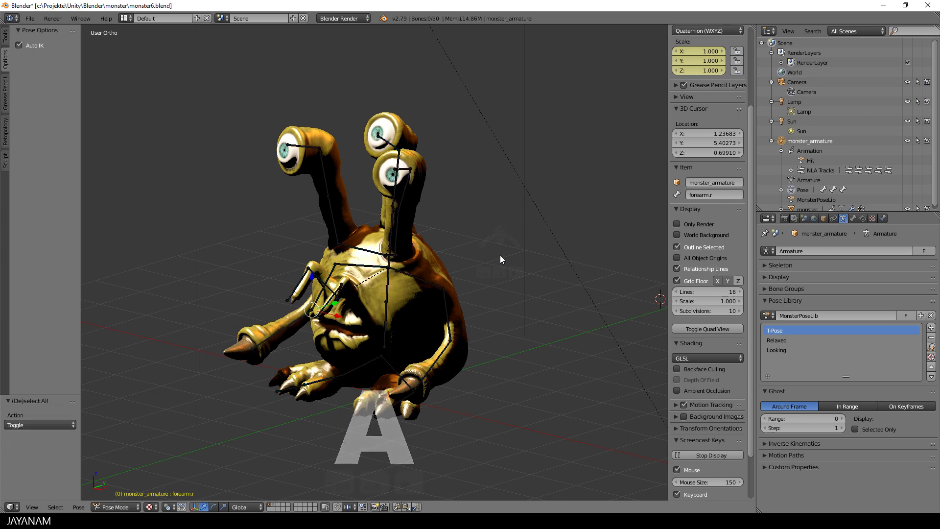
{"action": "key", "text": "ctrl+l"}
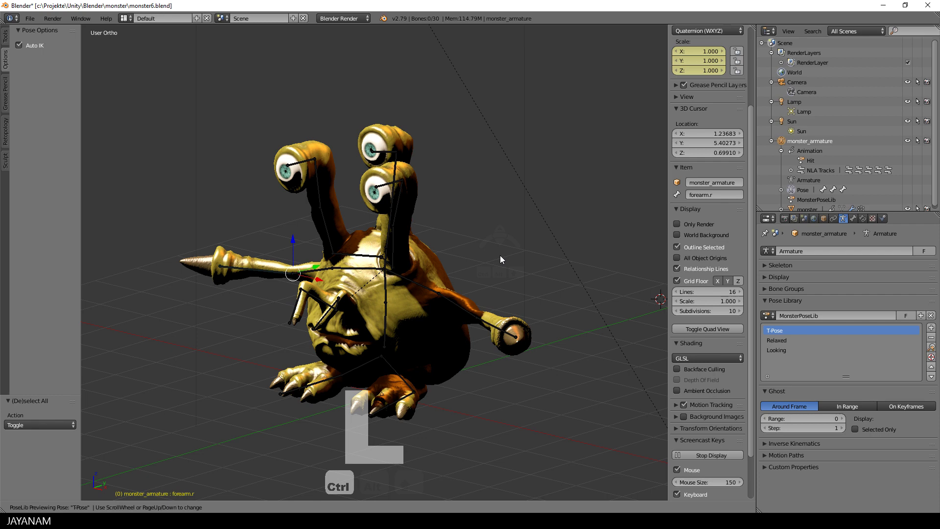
{"action": "scroll", "coordinate": [500, 255], "scroll_direction": "down", "scroll_amount": 1}
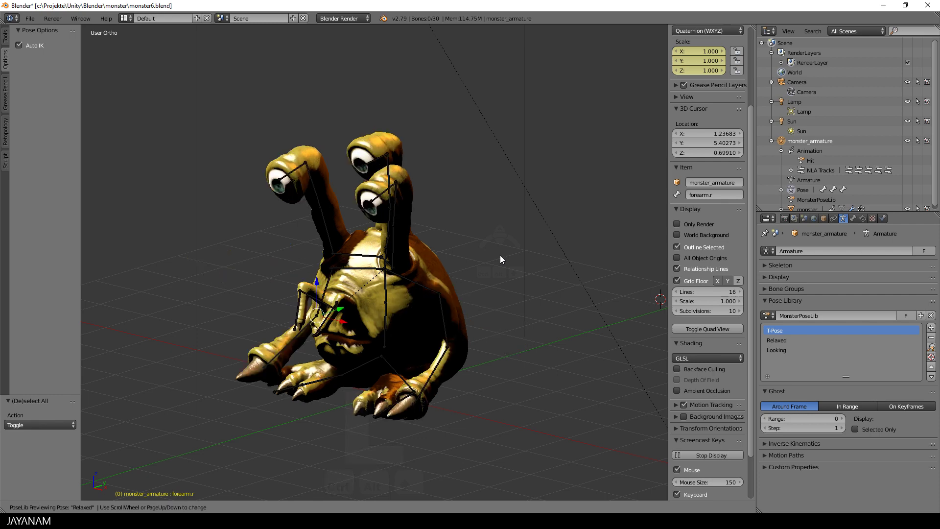
{"action": "scroll", "coordinate": [501, 259], "scroll_direction": "down", "scroll_amount": 1}
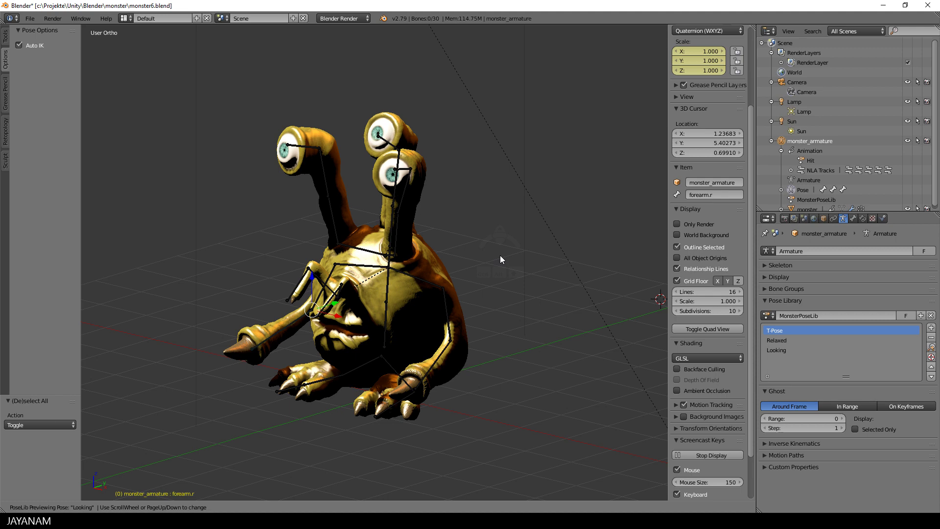
{"action": "scroll", "coordinate": [500, 258], "scroll_direction": "down", "scroll_amount": 1}
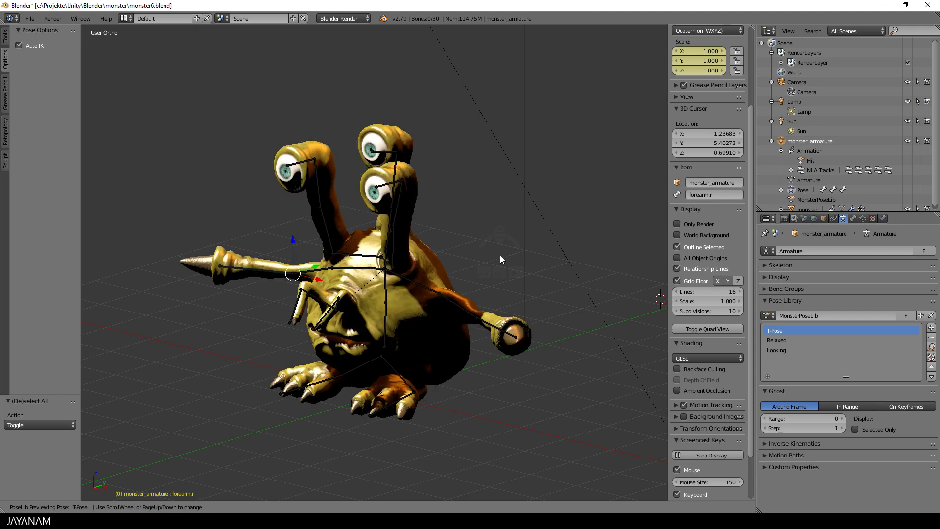
{"action": "scroll", "coordinate": [500, 259], "scroll_direction": "down", "scroll_amount": 1}
{"action": "scroll", "coordinate": [500, 258], "scroll_direction": "down", "scroll_amount": 1}
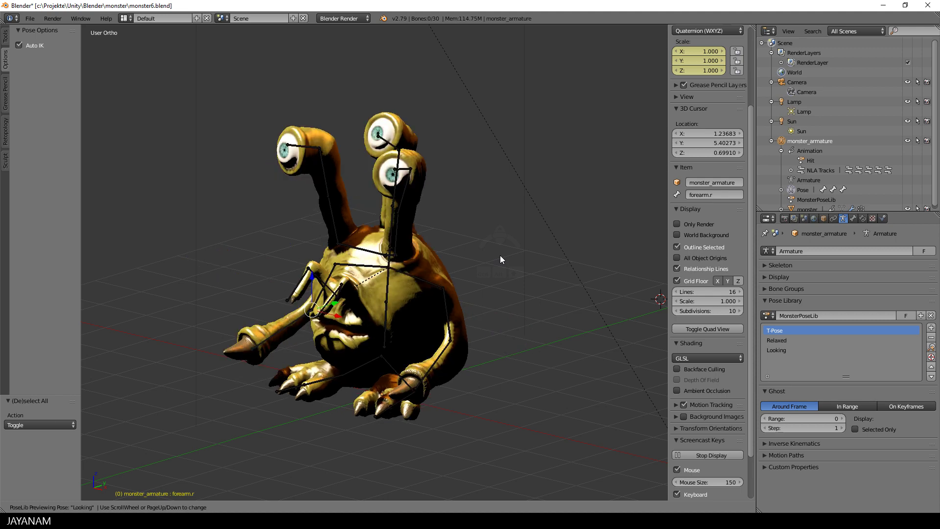
{"action": "scroll", "coordinate": [500, 259], "scroll_direction": "down", "scroll_amount": 1}
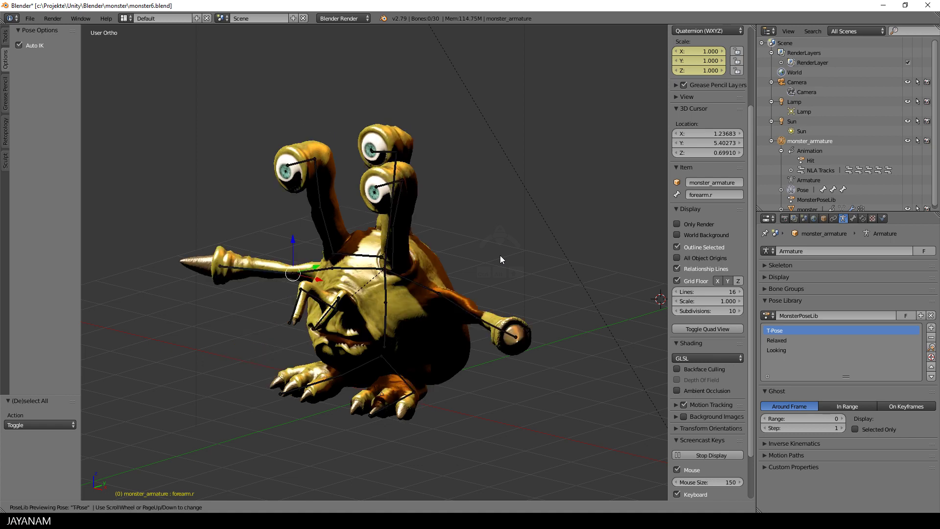
{"action": "scroll", "coordinate": [500, 259], "scroll_direction": "down", "scroll_amount": 1}
{"action": "scroll", "coordinate": [501, 254], "scroll_direction": "down", "scroll_amount": 1}
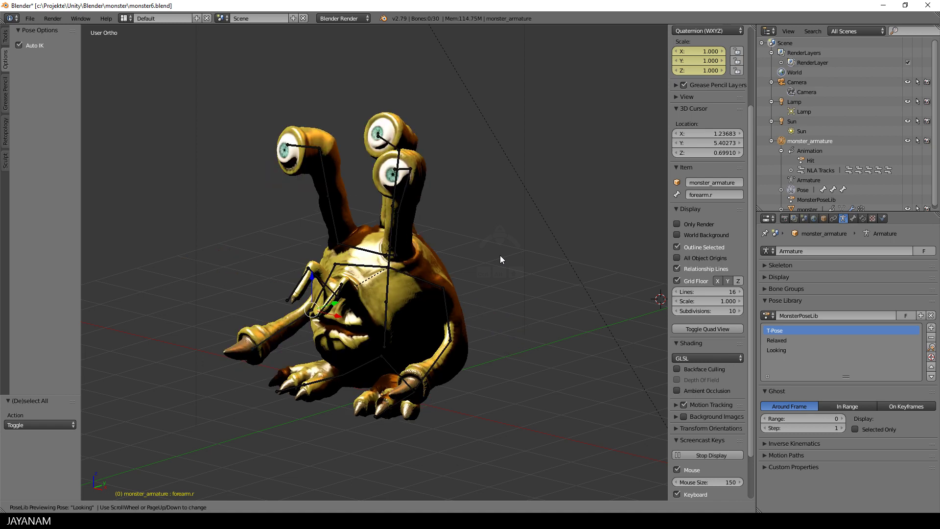
{"action": "mouse_move", "coordinate": [500, 254]}
{"action": "middle_mouse_down"}
{"action": "mouse_move", "coordinate": [512, 268]}
{"action": "mouse_move", "coordinate": [558, 266]}
{"action": "mouse_move", "coordinate": [507, 269]}
{"action": "middle_mouse_up"}
{"action": "left_click", "coordinate": [513, 269]}
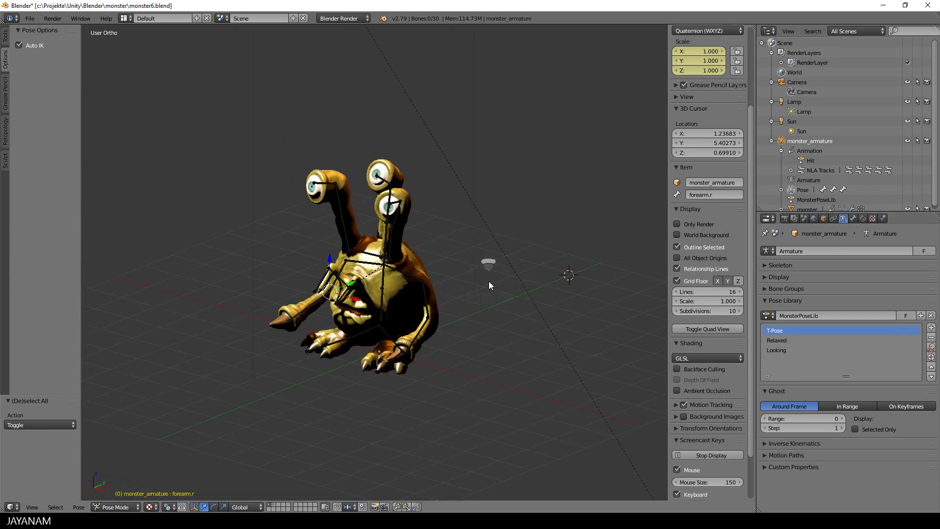
Select all bones and clear their pose rotation and location
{"action": "key", "text": "a"}
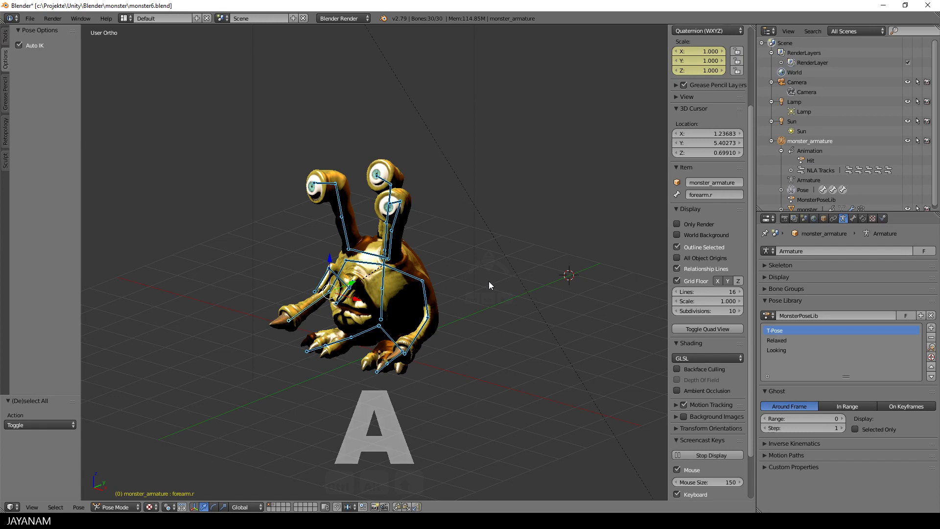
{"action": "key", "text": "alt+r"}
{"action": "key", "text": "alt+g"}
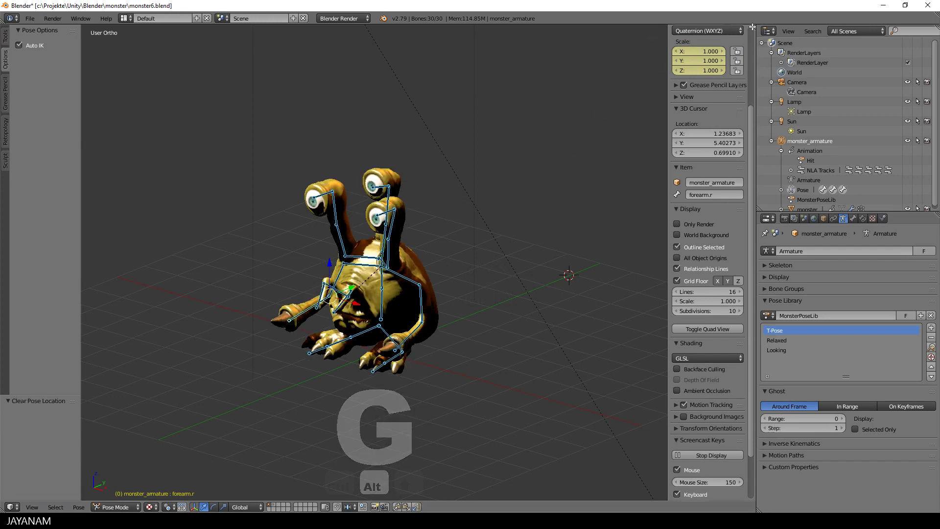
Split the 3D view vertically and turn the new area into a Dope Sheet in Action Editor mode
{"action": "left_click_drag", "start_coordinate": [752, 27], "coordinate": [440, 77]}
{"action": "left_click", "coordinate": [453, 507]}
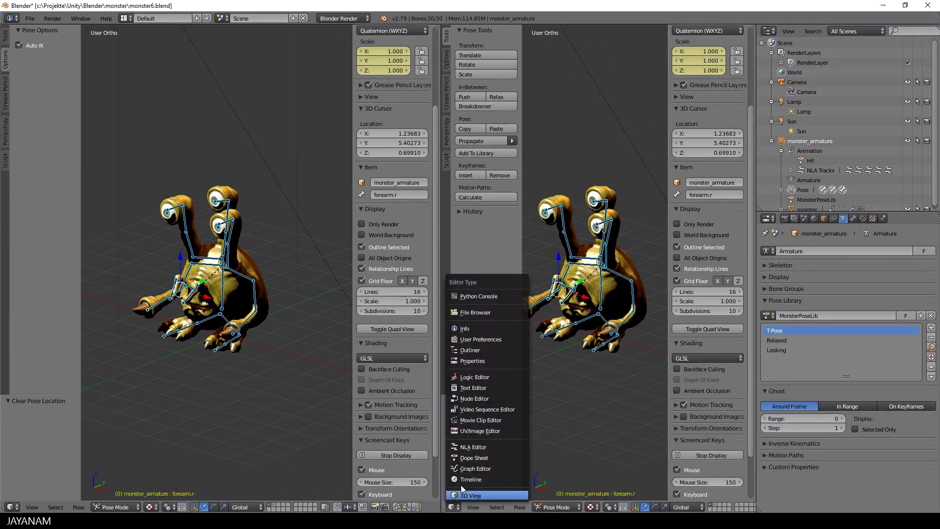
{"action": "left_click", "coordinate": [476, 458]}
{"action": "left_click", "coordinate": [616, 507]}
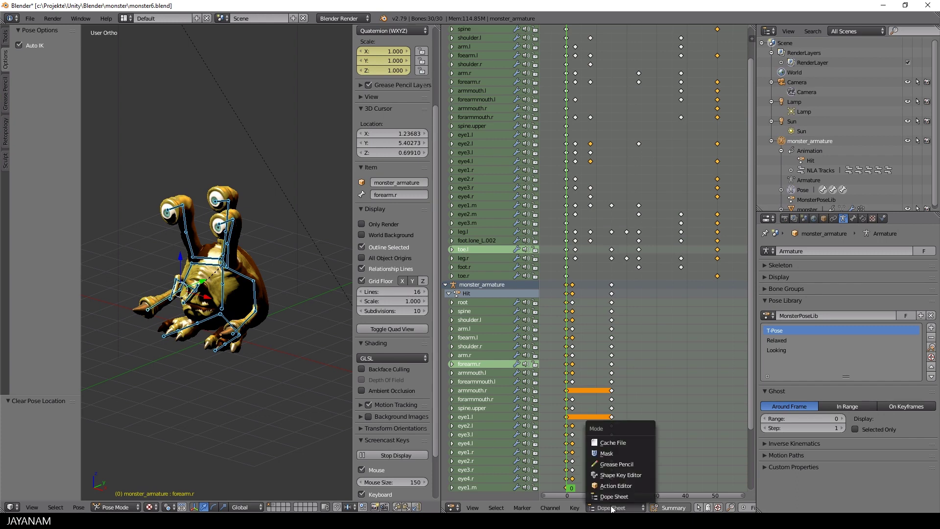
{"action": "left_click", "coordinate": [629, 482]}
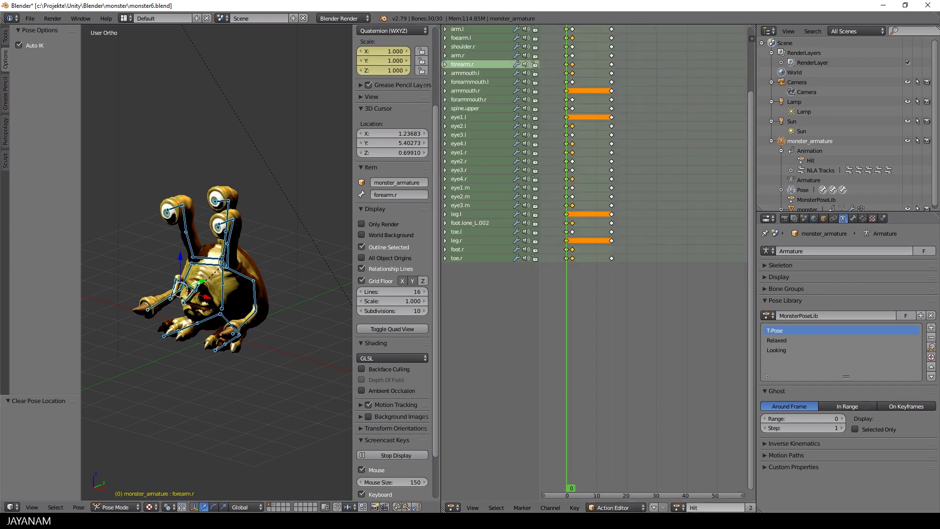
{"action": "mouse_move", "coordinate": [566, 454]}
{"action": "left_mouse_down"}
{"action": "mouse_move", "coordinate": [610, 459]}
{"action": "mouse_move", "coordinate": [553, 454]}
{"action": "left_mouse_up"}
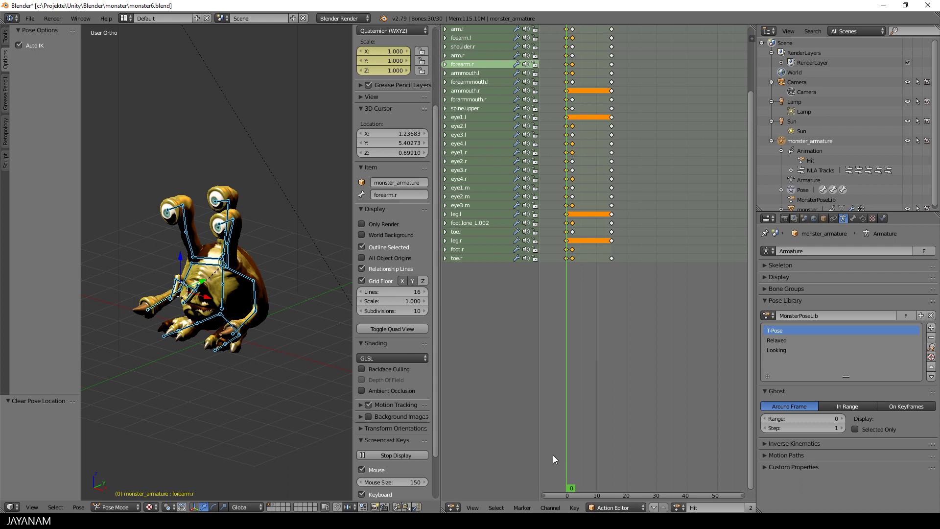
Load the Idle action in the Action Editor, duplicate it as a new action and name the copy Idle_2
{"action": "left_click", "coordinate": [678, 507]}
{"action": "left_click", "coordinate": [697, 427]}
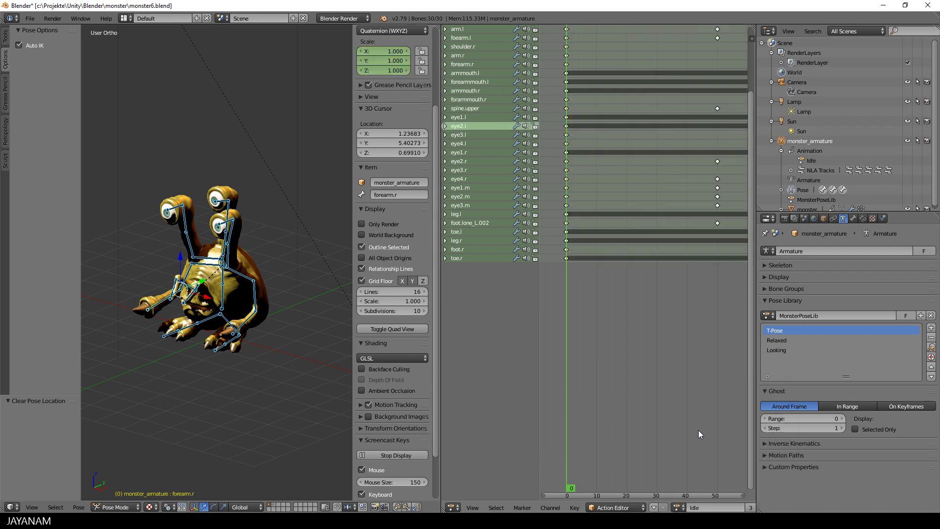
{"action": "left_click_drag", "start_coordinate": [563, 428], "coordinate": [601, 428]}
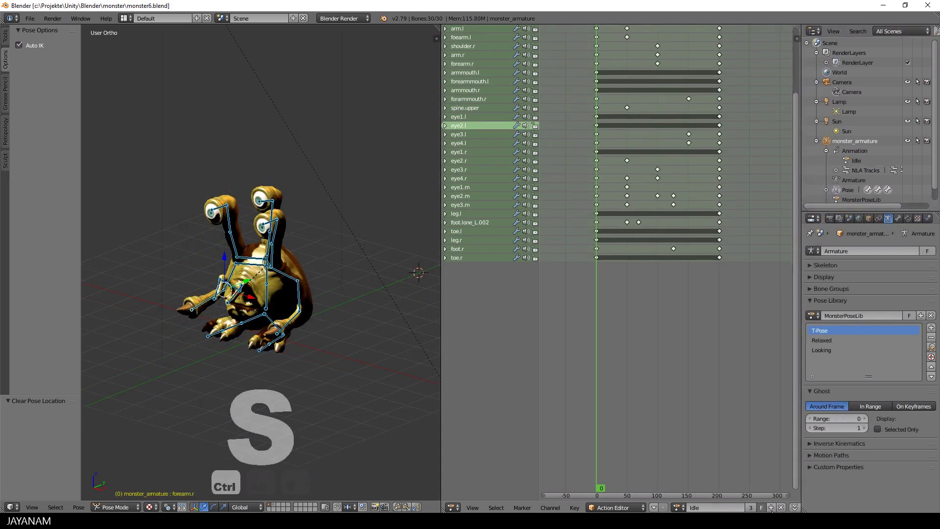
{"action": "left_click", "coordinate": [772, 509]}
{"action": "double_click", "coordinate": [705, 508]}
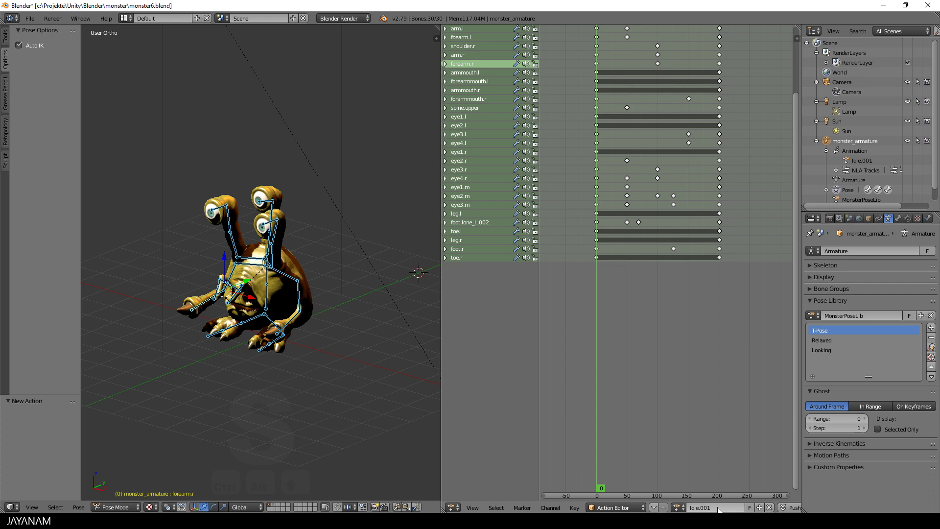
{"action": "type", "text": "Idle_2"}
{"action": "key", "text": "Return"}
Select all keyframes in the Idle_2 action and delete them
{"action": "key", "text": "a"}
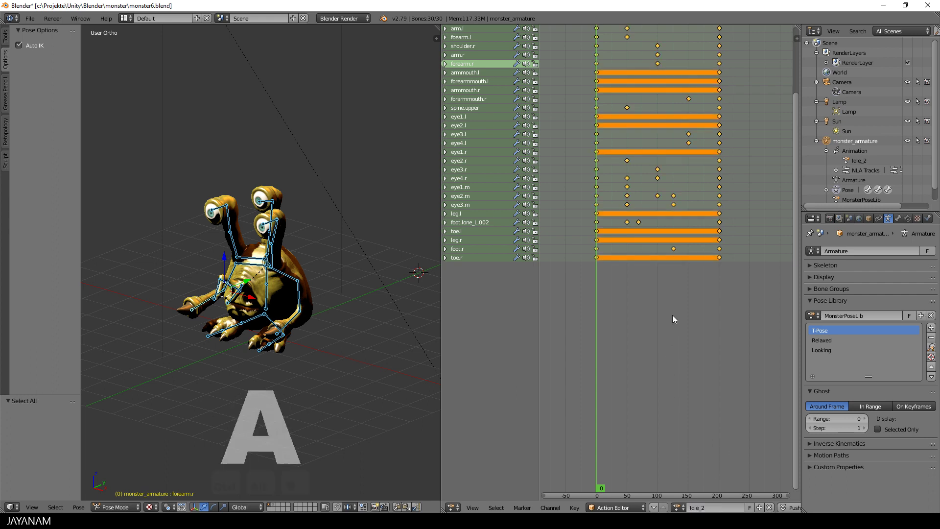
{"action": "key", "text": "x"}
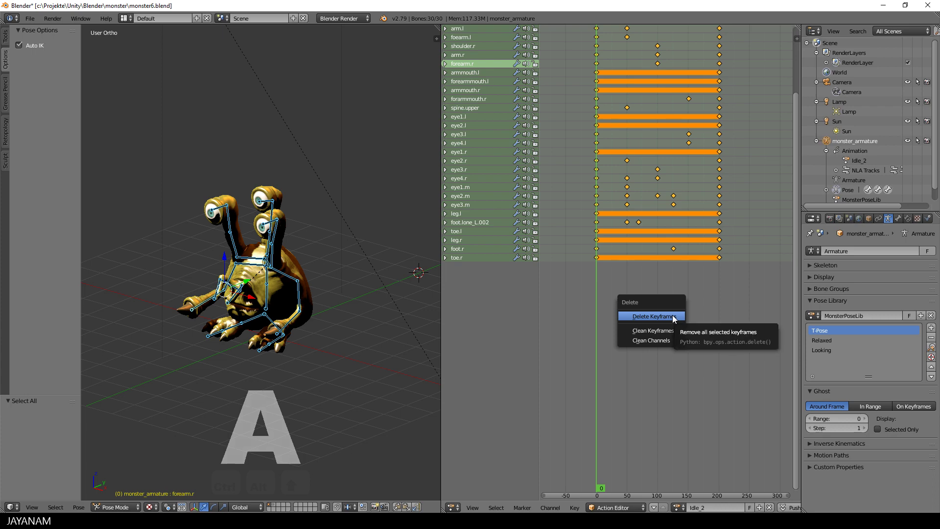
{"action": "left_click", "coordinate": [673, 317]}
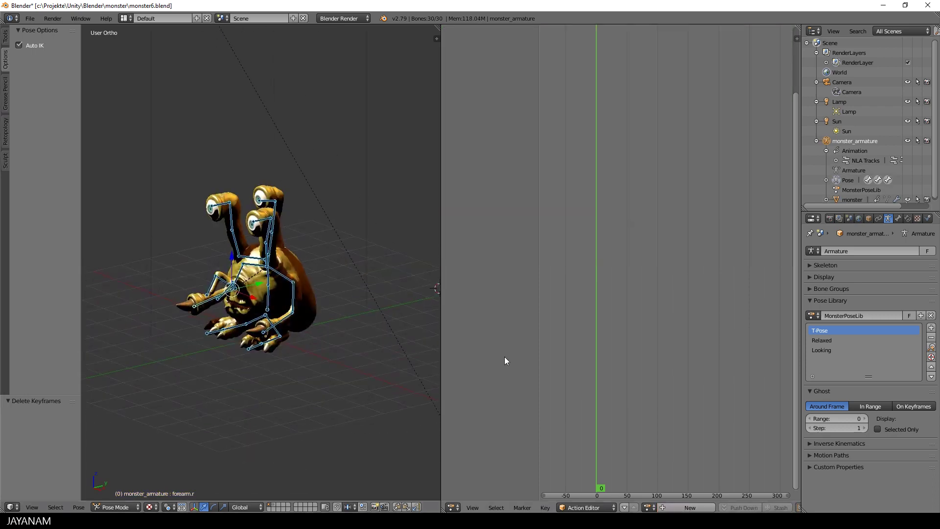
Split a short strip off the bottom of the 3D view and turn it into a Timeline
{"action": "left_click_drag", "start_coordinate": [2, 511], "coordinate": [6, 500]}
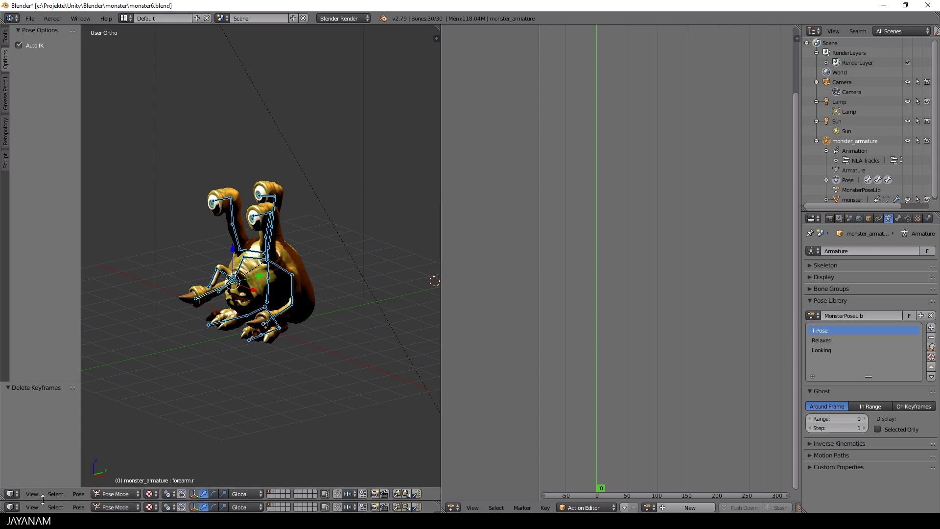
{"action": "left_click_drag", "start_coordinate": [41, 498], "coordinate": [53, 452]}
{"action": "left_click", "coordinate": [12, 507]}
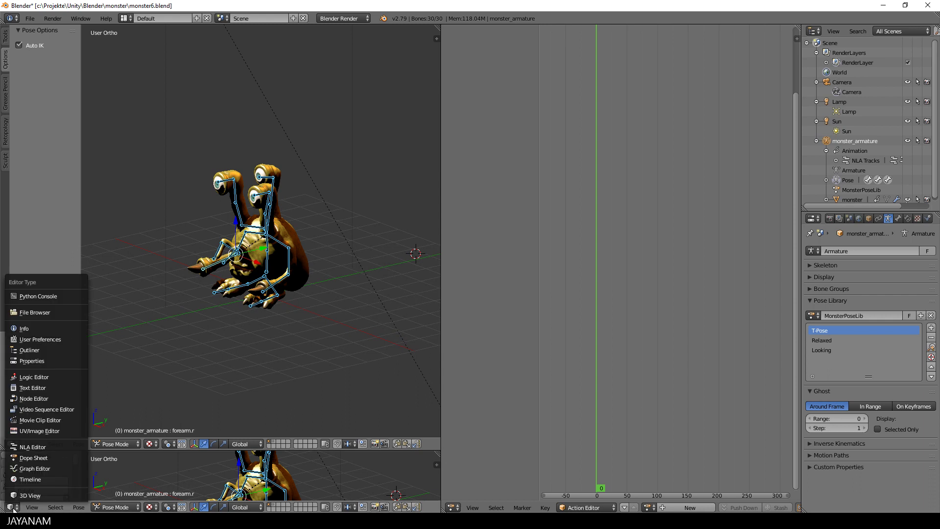
{"action": "left_click", "coordinate": [33, 480]}
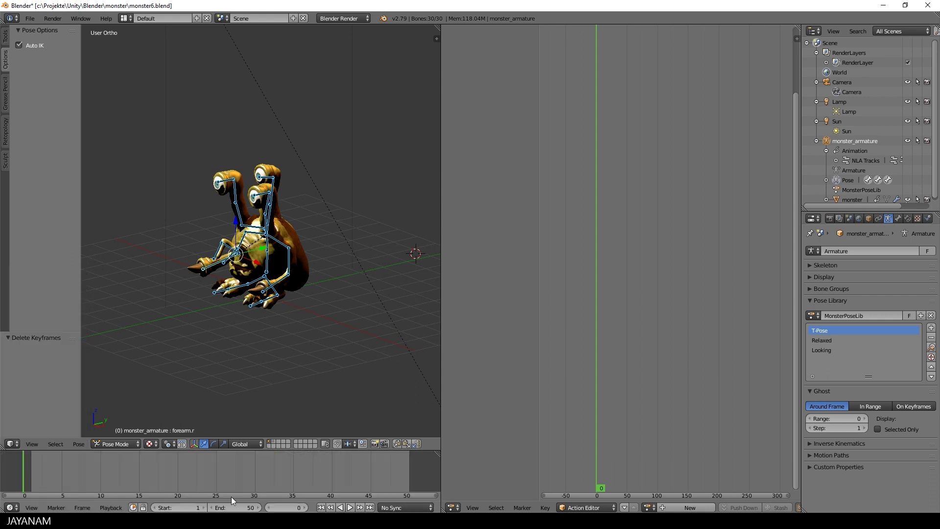
Set the active keying set to LocRot and turn off automatic keyframing
{"action": "scroll", "coordinate": [294, 507], "scroll_direction": "down", "scroll_amount": 5}
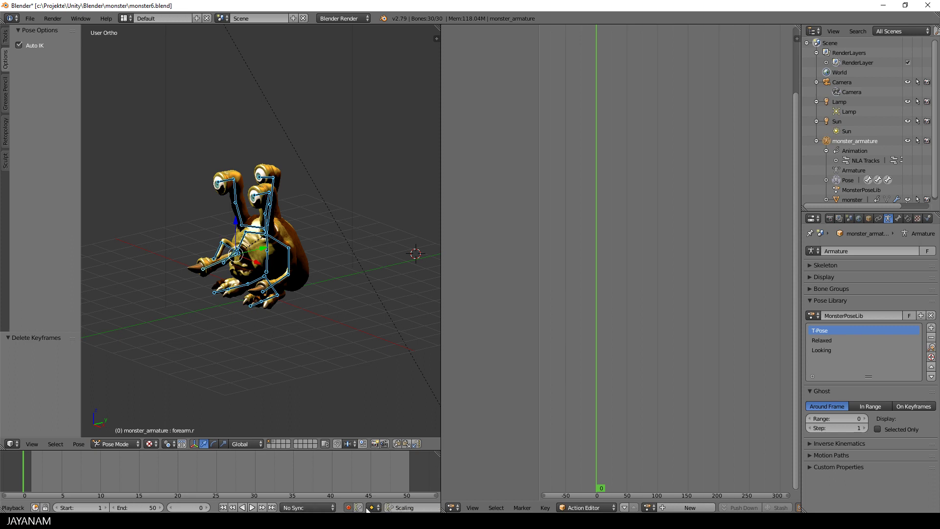
{"action": "scroll", "coordinate": [367, 509], "scroll_direction": "down", "scroll_amount": 2}
{"action": "left_click", "coordinate": [381, 507]}
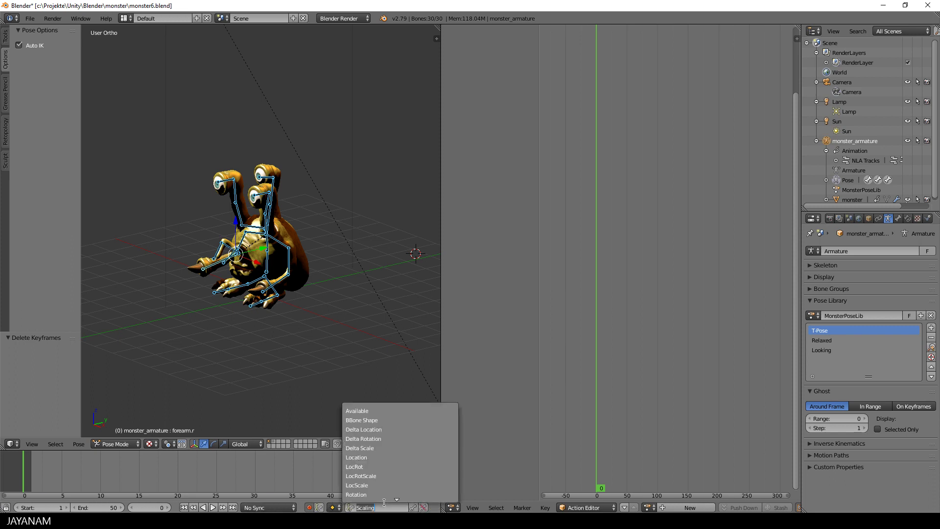
{"action": "left_click", "coordinate": [371, 467]}
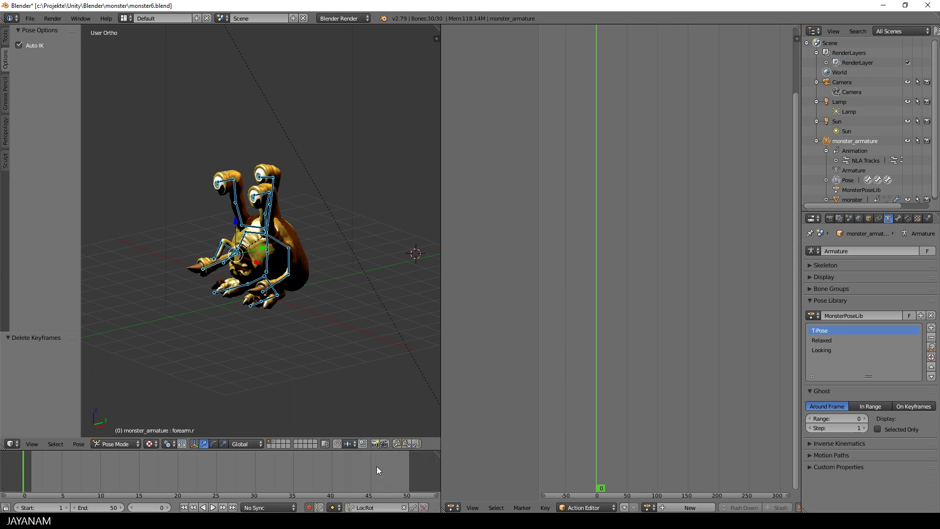
{"action": "left_click", "coordinate": [310, 508]}
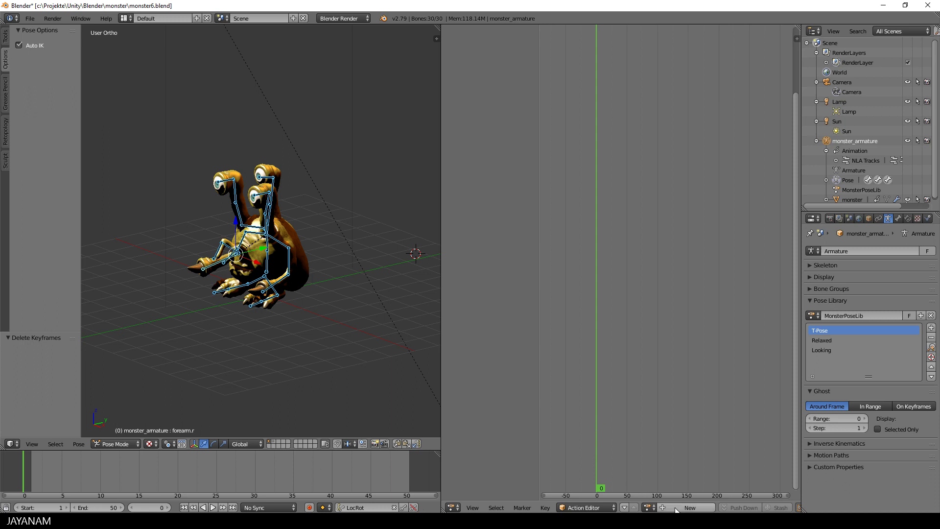
Assign the Idle_2 action to the armature and apply the Relaxed pose from MonsterPoseLib
{"action": "left_click", "coordinate": [645, 507]}
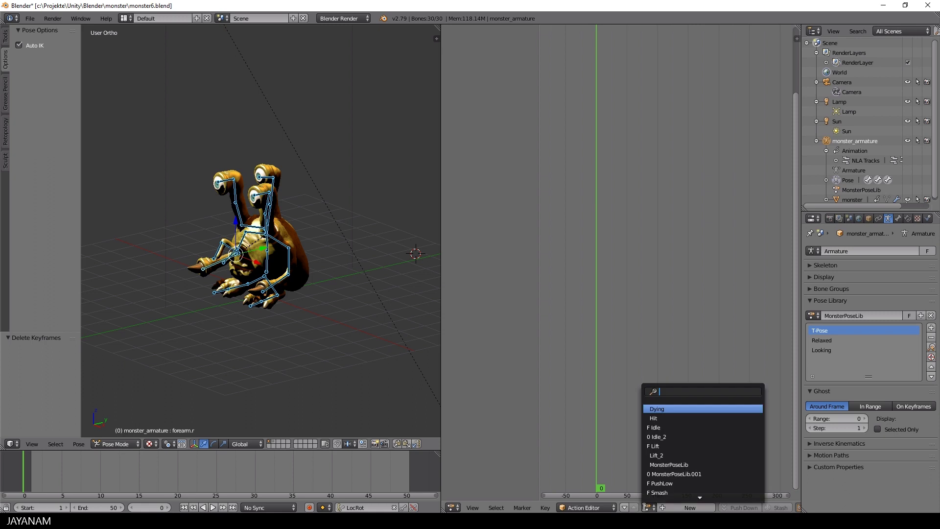
{"action": "left_click", "coordinate": [686, 436]}
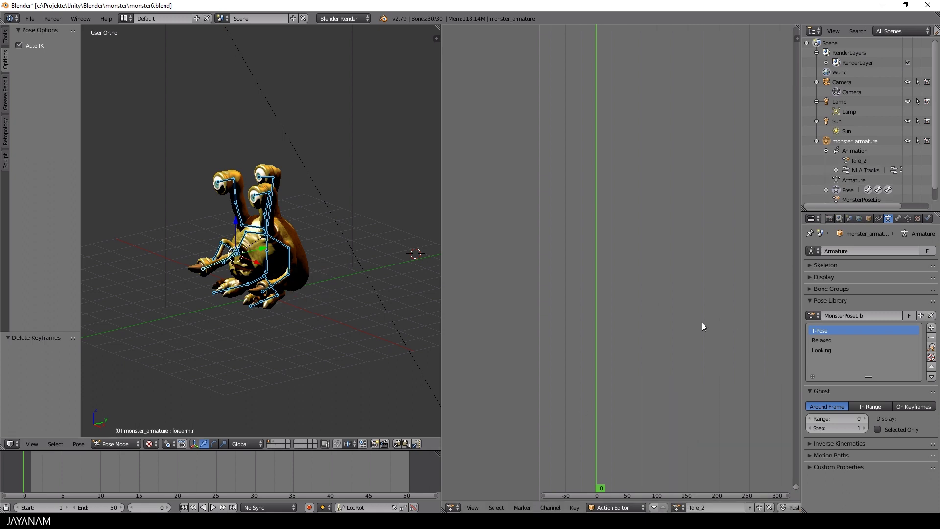
{"action": "left_click", "coordinate": [825, 341]}
{"action": "left_click", "coordinate": [930, 348]}
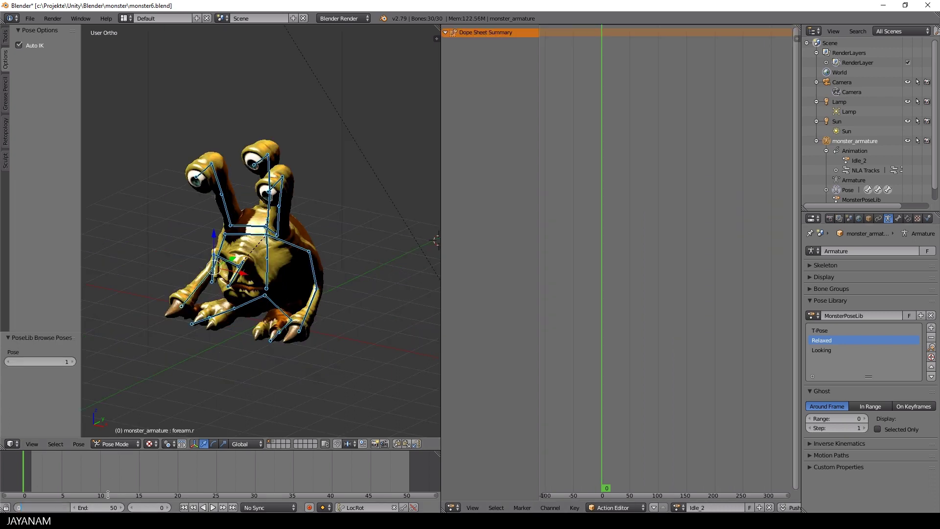
Set the animation's start frame to 0 and turn on automatic keyframing
{"action": "left_click", "coordinate": [18, 507]}
{"action": "left_click", "coordinate": [309, 507]}
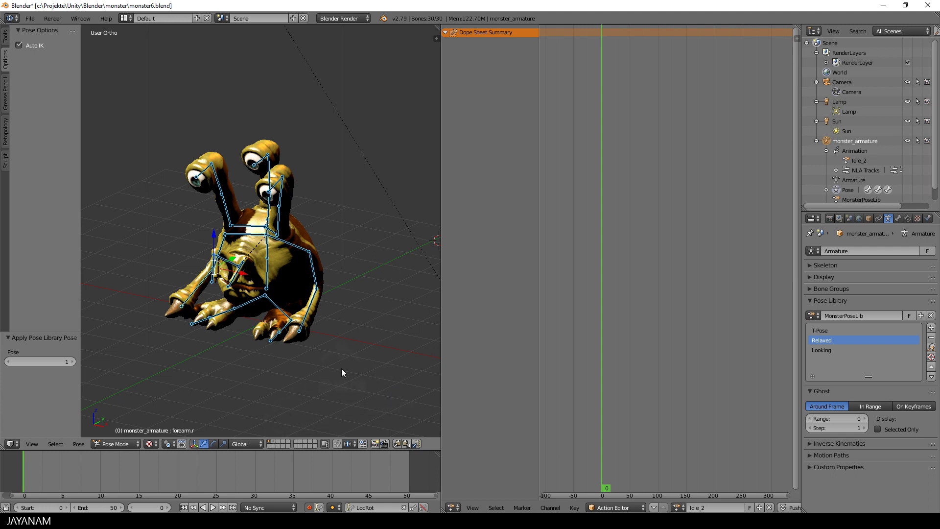
Browse the pose library in the viewport and accept Relaxed to key all bones at frame 0
{"action": "key", "text": "ctrl+l"}
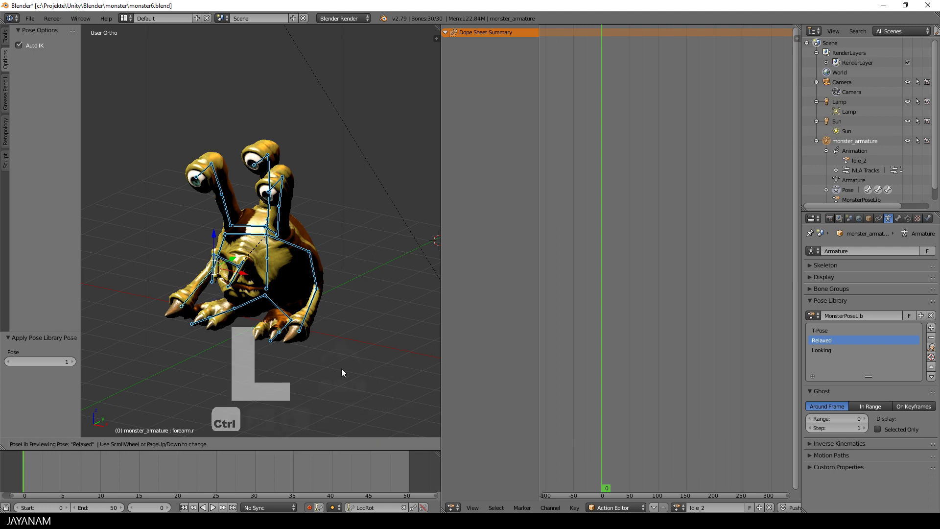
{"action": "scroll", "coordinate": [341, 368], "scroll_direction": "down", "scroll_amount": 1}
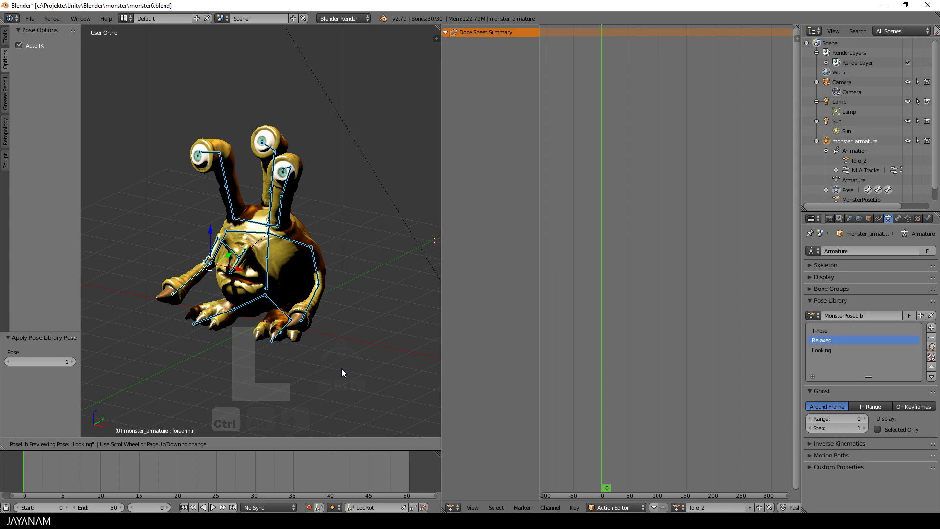
{"action": "scroll", "coordinate": [342, 368], "scroll_direction": "down", "scroll_amount": 1}
{"action": "scroll", "coordinate": [342, 368], "scroll_direction": "up", "scroll_amount": 2}
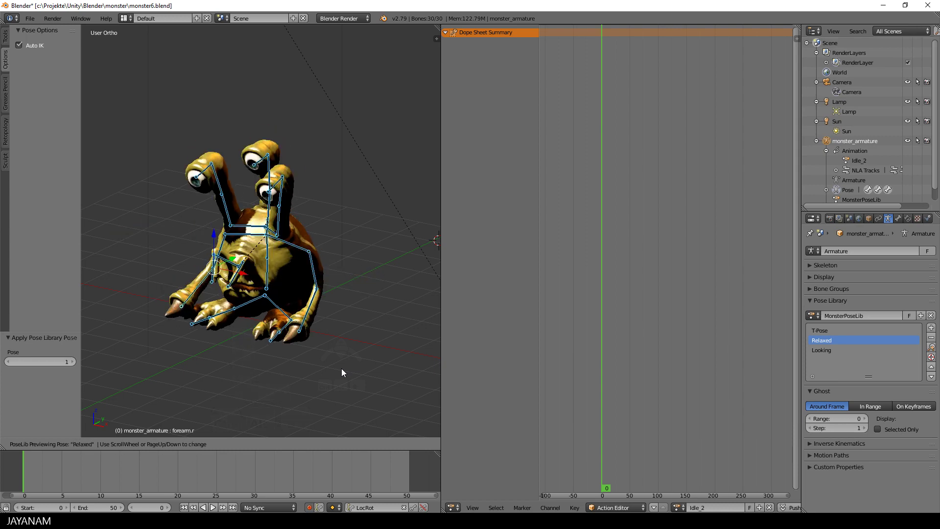
{"action": "key", "text": "Return"}
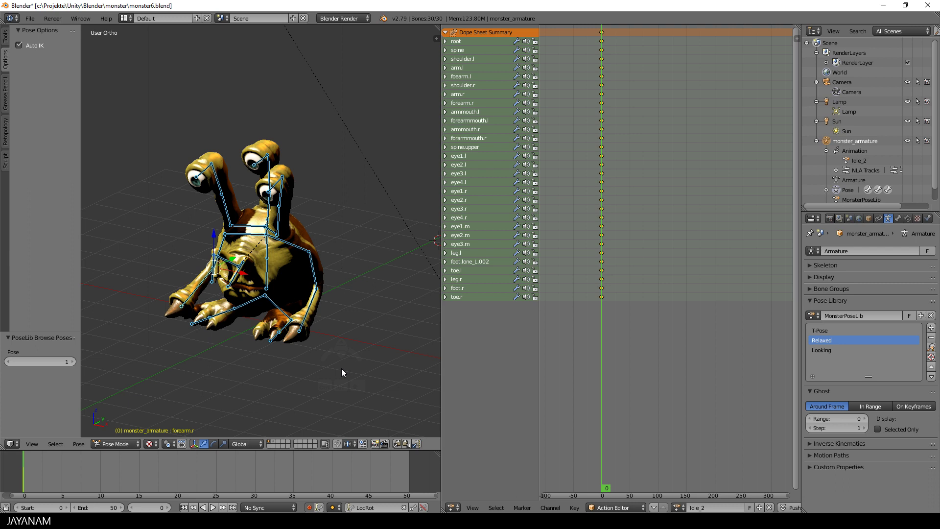
Move to frame 40 and key the Looking pose there by browsing the pose library
{"action": "scroll", "coordinate": [631, 377], "scroll_direction": "down", "scroll_amount": 1, "text": "ctrl"}
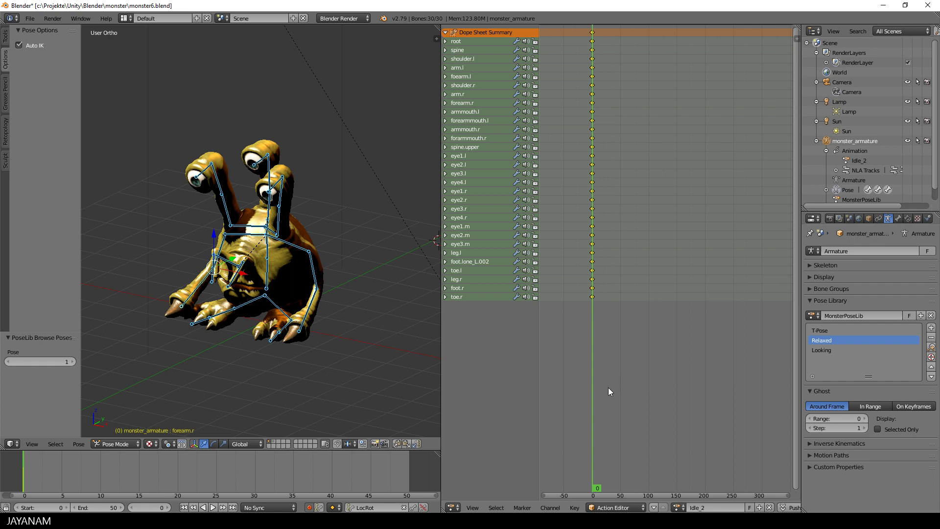
{"action": "left_click_drag", "start_coordinate": [591, 400], "coordinate": [616, 408]}
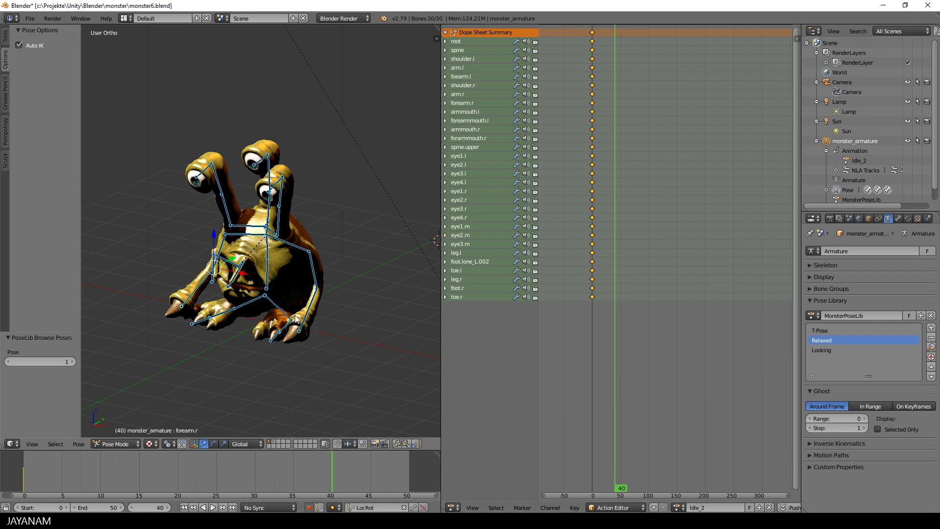
{"action": "key", "text": "ctrl+l"}
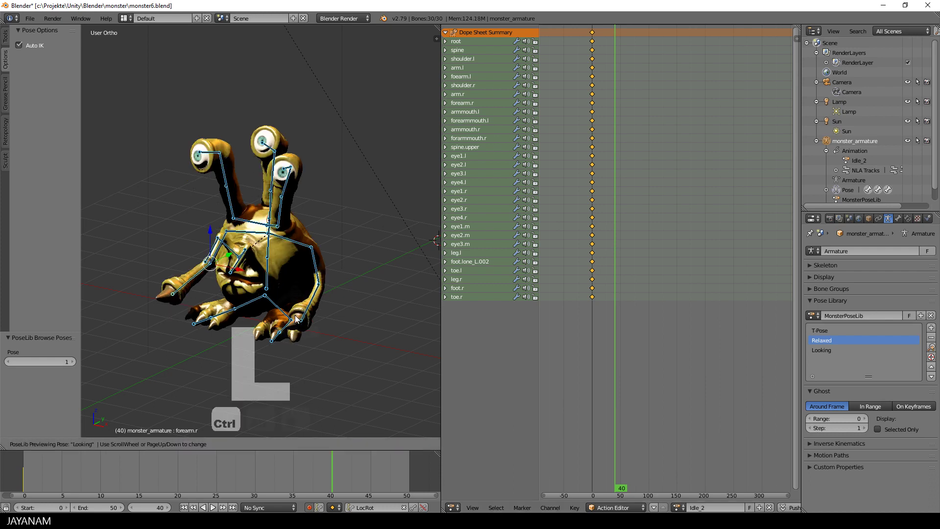
{"action": "left_click", "coordinate": [295, 319]}
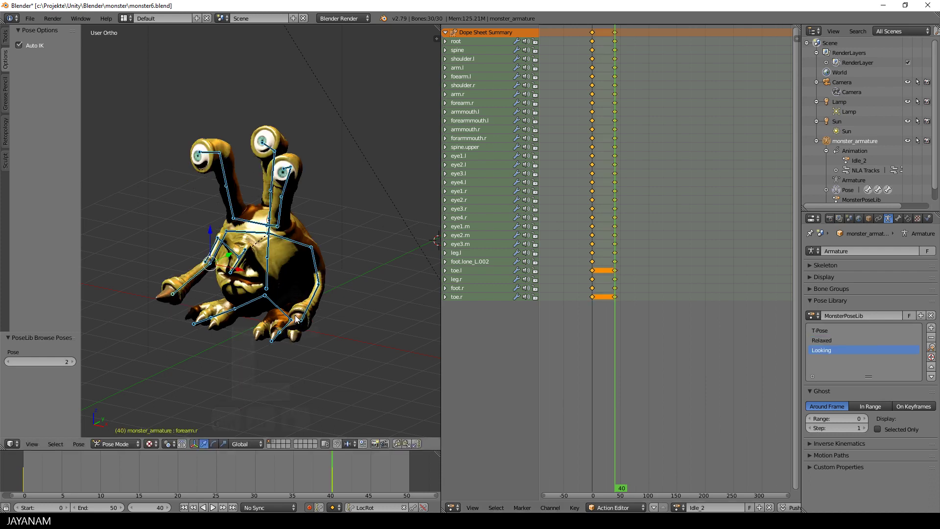
Move to frame 80 and key the Relaxed pose there by browsing the pose library
{"action": "key", "text": "alt+a"}
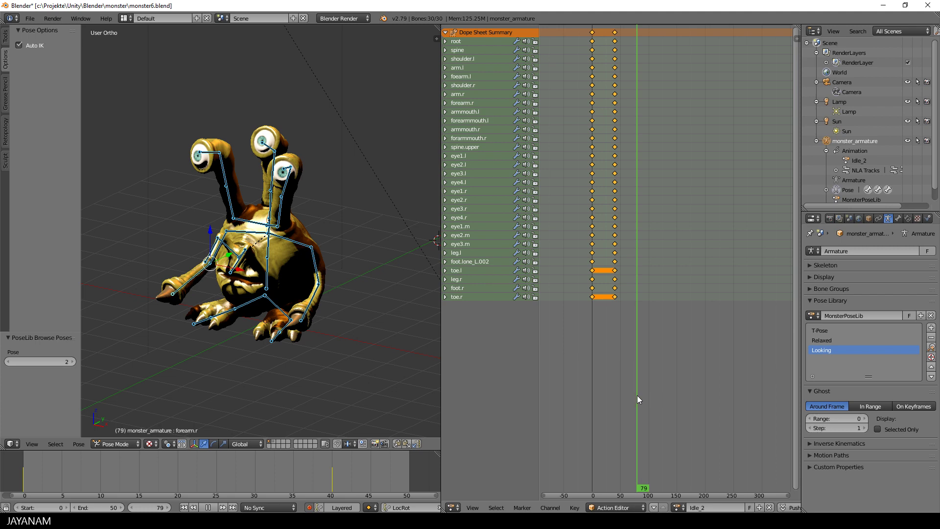
{"action": "key", "text": "alt+a"}
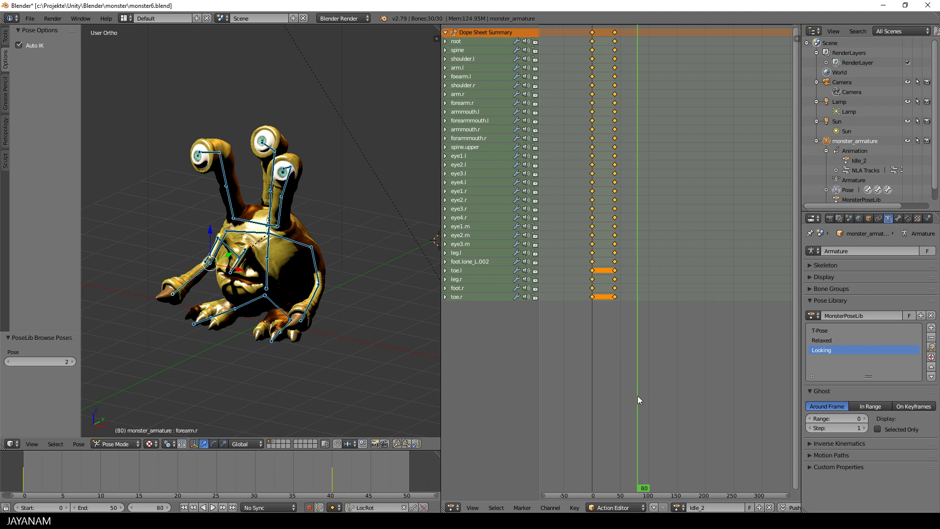
{"action": "key", "text": "ctrl+l"}
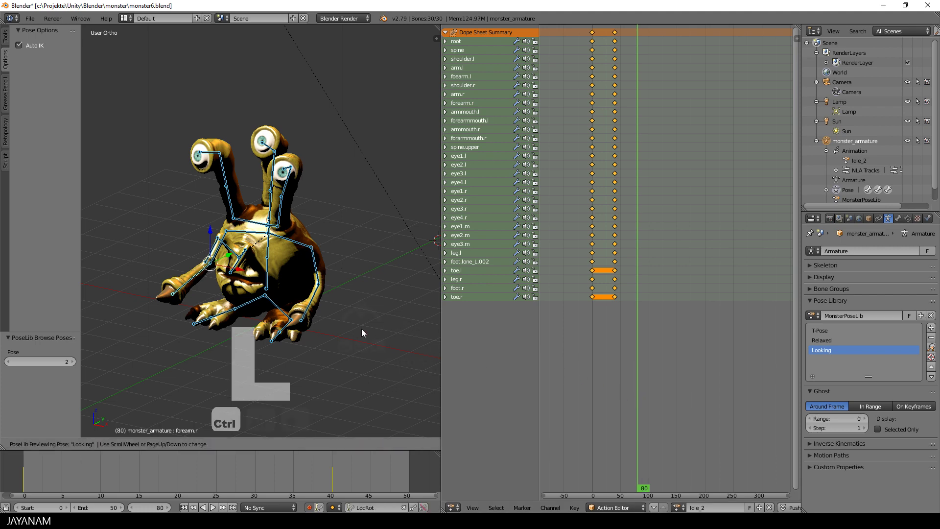
{"action": "scroll", "coordinate": [361, 327], "scroll_direction": "up", "scroll_amount": 2}
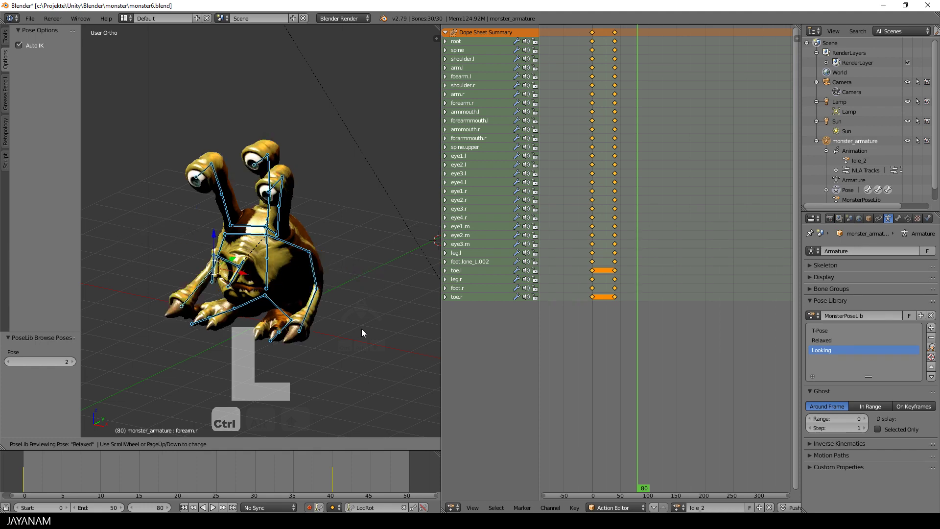
{"action": "left_click", "coordinate": [361, 328]}
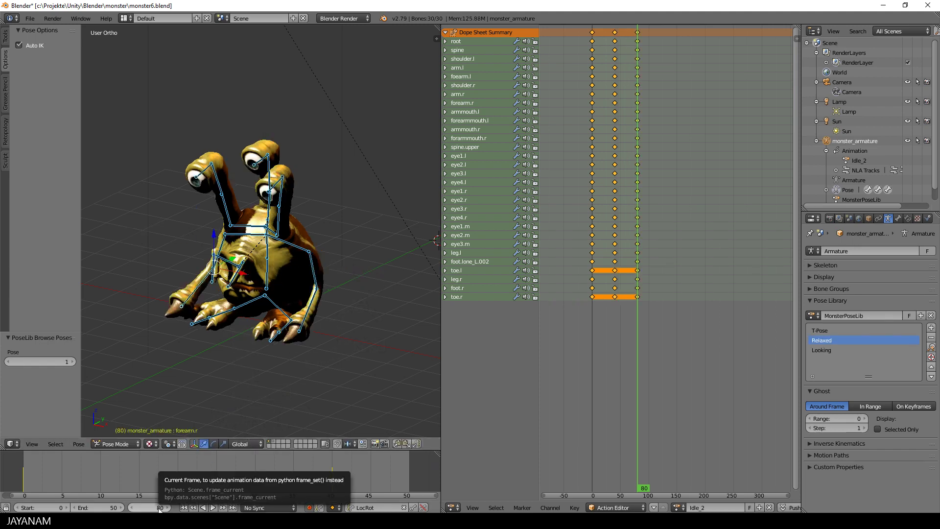
Set the animation's end frame to 80 and play back the idle animation to check it
{"action": "left_click", "coordinate": [108, 508]}
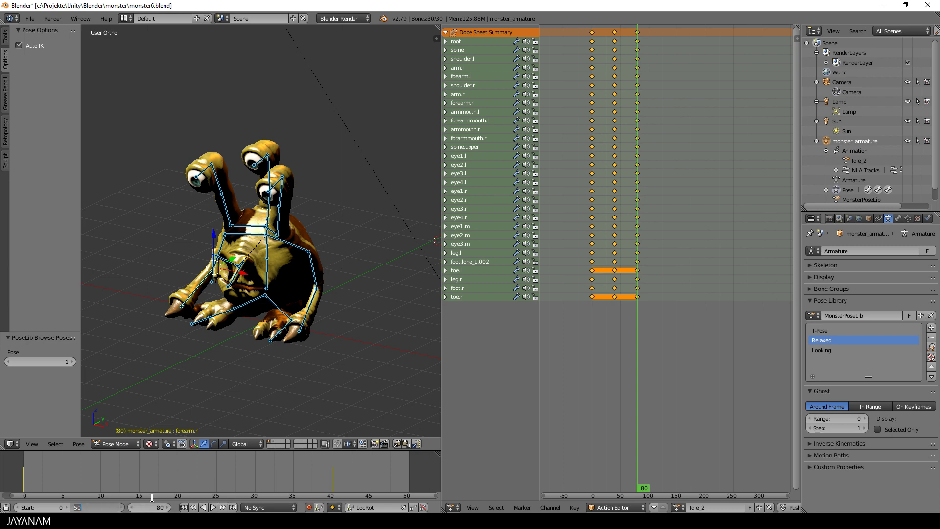
{"action": "type", "text": "80"}
{"action": "key", "text": "Return"}
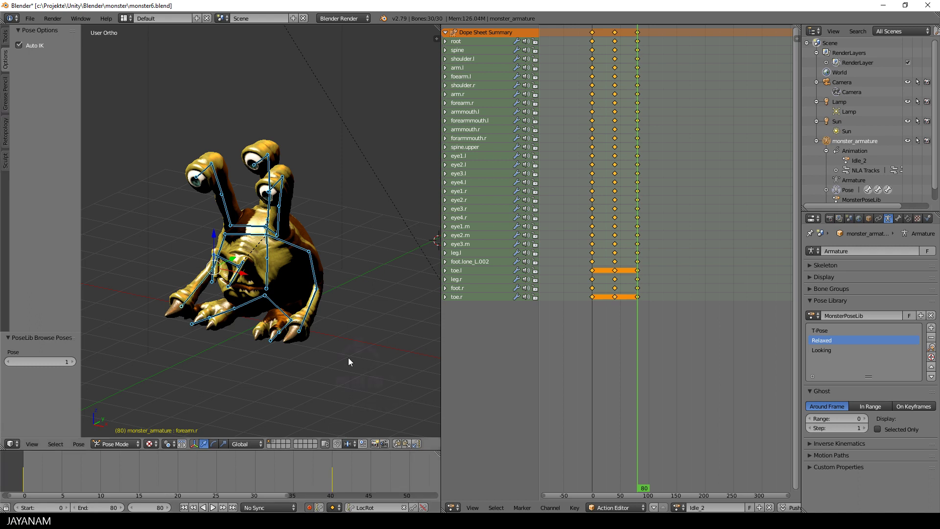
{"action": "key", "text": "alt+a"}
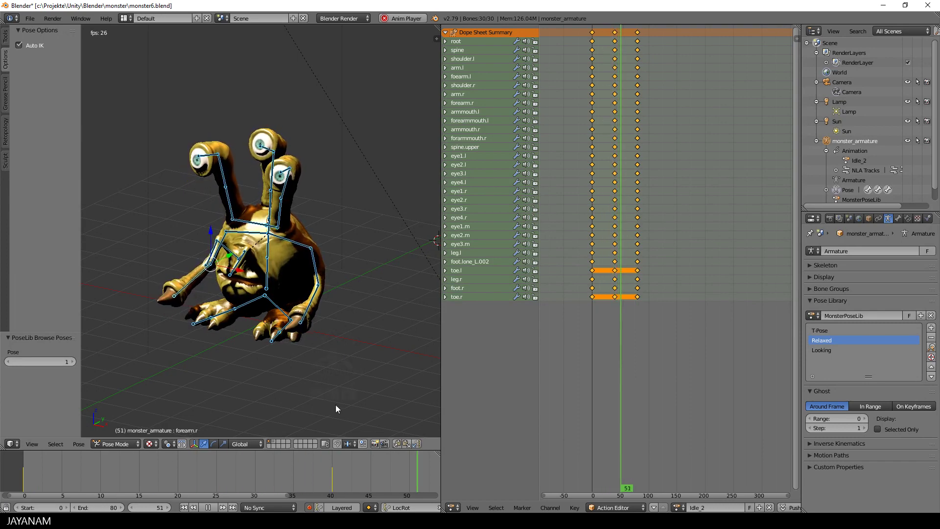
{"action": "key", "text": "Escape"}
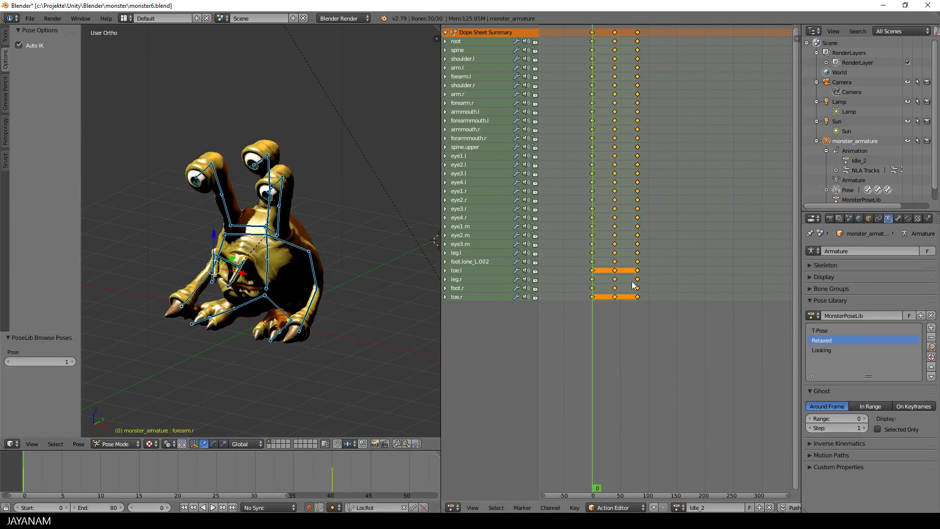
{"action": "scroll", "coordinate": [596, 274], "scroll_direction": "up", "scroll_amount": 2}
{"action": "scroll", "coordinate": [596, 272], "scroll_direction": "up", "scroll_amount": 3}
{"action": "middle_click_drag", "start_coordinate": [598, 274], "coordinate": [690, 336]}
{"action": "scroll", "coordinate": [691, 335], "scroll_direction": "up", "scroll_amount": 6}
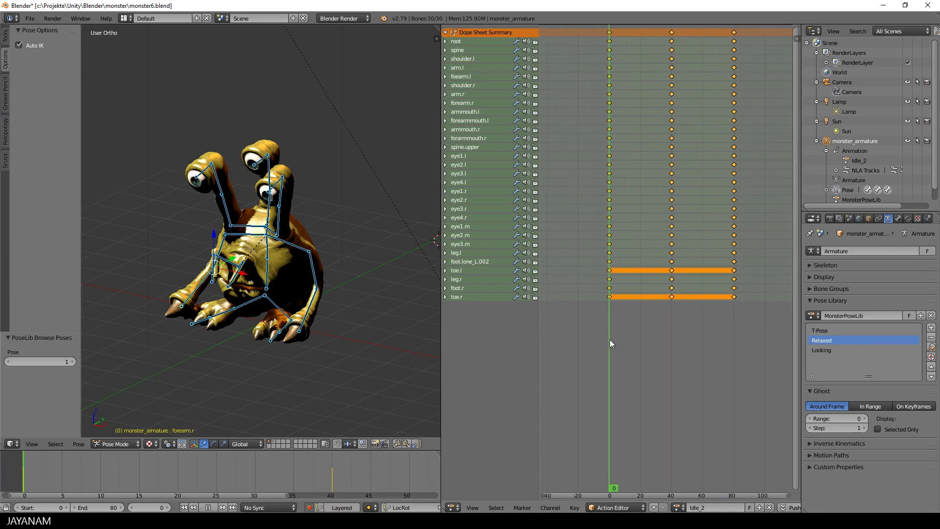
Move to frame 20 and slightly rotate the left forearm and the eye3 bone of each of the three eye stalks to key them
{"action": "left_click_drag", "start_coordinate": [609, 339], "coordinate": [641, 339]}
{"action": "right_click", "coordinate": [313, 301]}
{"action": "right_click", "coordinate": [277, 197]}
{"action": "middle_click_drag", "start_coordinate": [325, 310], "coordinate": [376, 304]}
{"action": "key", "text": "r"}
{"action": "left_click", "coordinate": [272, 189]}
{"action": "right_click", "coordinate": [227, 167]}
{"action": "key", "text": "r"}
{"action": "right_click", "coordinate": [270, 156]}
{"action": "key", "text": "r"}
Rotate the right mouth arm, right foot and right forearm slightly to key them at frame 20, and play back the motion
{"action": "right_click", "coordinate": [217, 248]}
{"action": "key", "text": "r"}
{"action": "right_click", "coordinate": [288, 306]}
{"action": "key", "text": "r"}
{"action": "right_click", "coordinate": [221, 320]}
{"action": "key", "text": "r"}
{"action": "right_click", "coordinate": [193, 296]}
{"action": "key", "text": "r"}
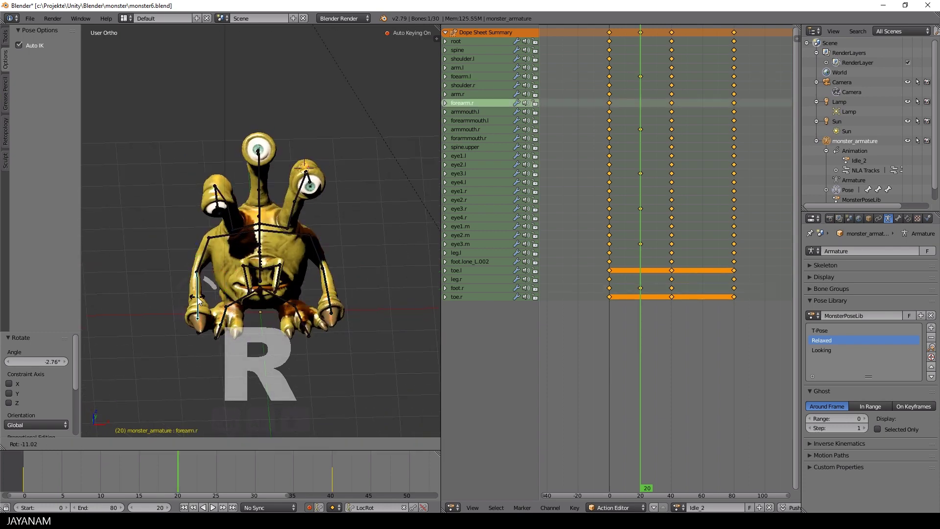
{"action": "key", "text": "alt+a"}
Move to frame 58 and slightly rotate the left forearm and the eye2.l, eye3.l, eye3.r and eye2.m bones to key them
{"action": "left_click_drag", "start_coordinate": [696, 280], "coordinate": [699, 280]}
{"action": "right_click", "coordinate": [328, 290]}
{"action": "key", "text": "r"}
{"action": "right_click", "coordinate": [293, 202]}
{"action": "key", "text": "r"}
{"action": "right_click", "coordinate": [299, 187]}
{"action": "key", "text": "r"}
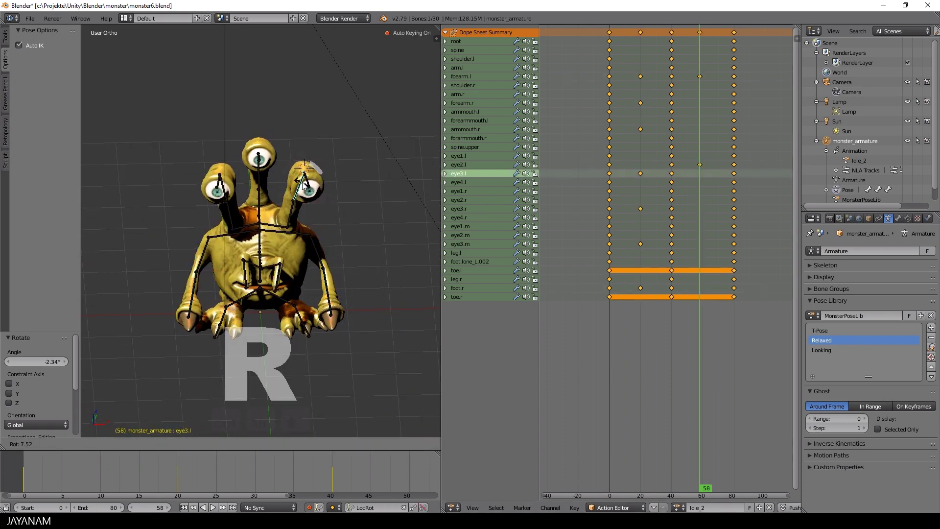
{"action": "right_click", "coordinate": [220, 190]}
{"action": "right_click", "coordinate": [256, 204]}
{"action": "key", "text": "r"}
Rotate the right upper arm, right forearm and right foot to key them at frame 58
{"action": "right_click", "coordinate": [203, 255]}
{"action": "key", "text": "r"}
{"action": "right_click", "coordinate": [193, 295]}
{"action": "key", "text": "r"}
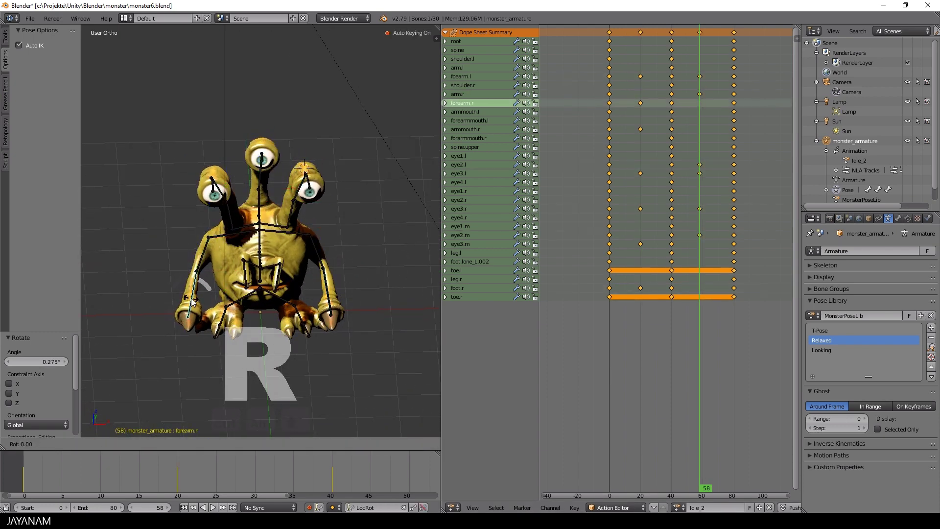
{"action": "right_click", "coordinate": [226, 316]}
{"action": "key", "text": "r"}
{"action": "left_click", "coordinate": [227, 318]}
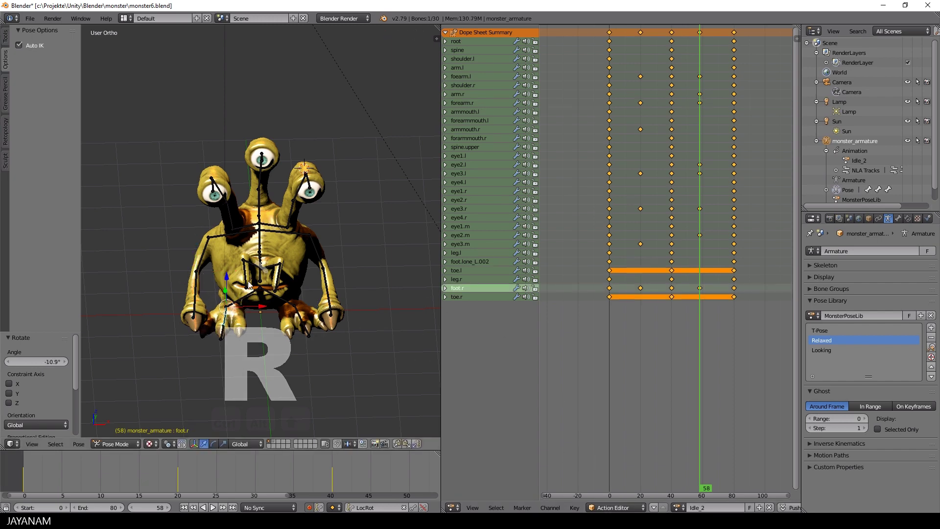
Play back the refined Idle_2 animation and examine the monster's movement from several angles
{"action": "key", "text": "alt+a"}
{"action": "middle_click_drag", "start_coordinate": [306, 282], "coordinate": [373, 280]}
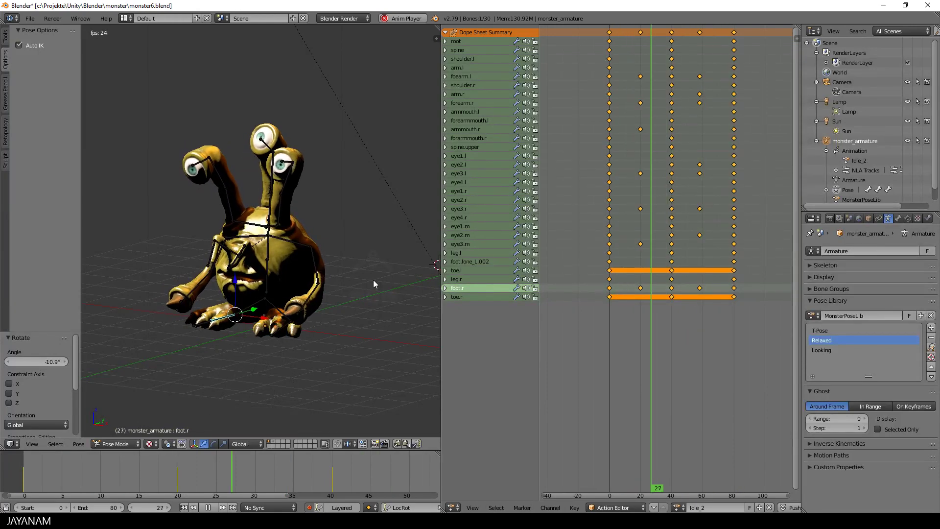
{"action": "middle_click_drag", "start_coordinate": [373, 280], "coordinate": [325, 288]}
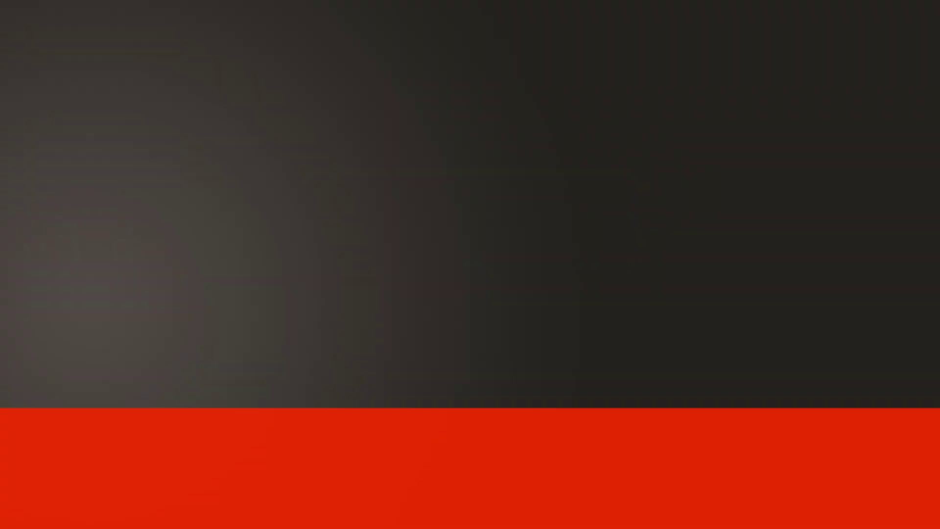